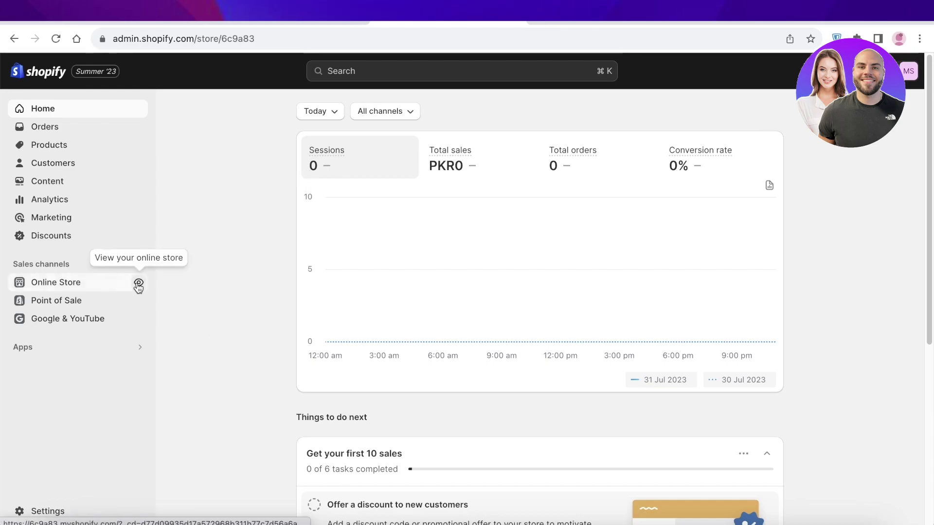
Step: View the live online store and look through its home page
click(139, 283)
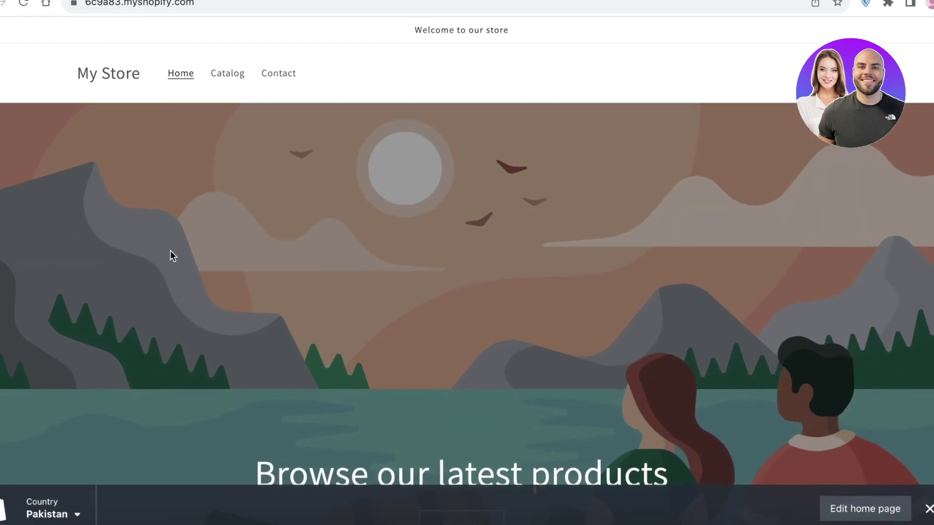
scroll(354, 126, down, 15)
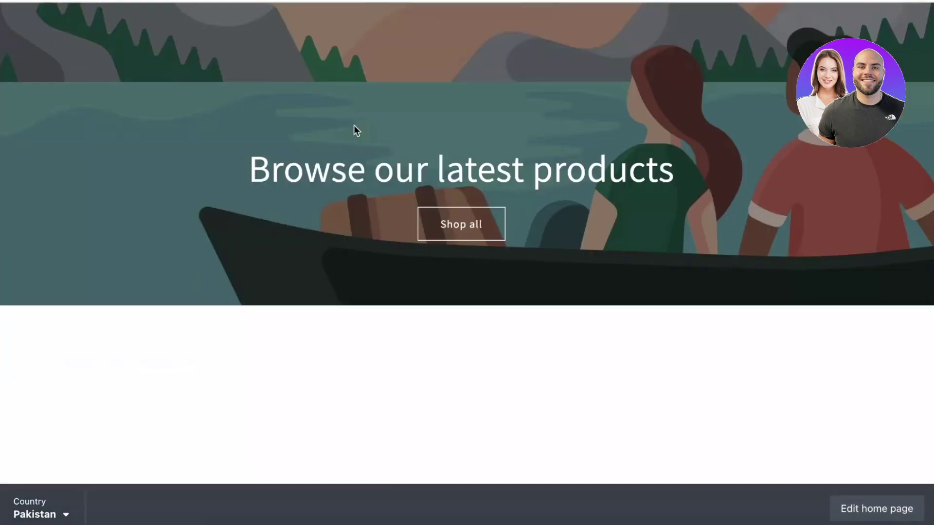
scroll(358, 130, up, 15)
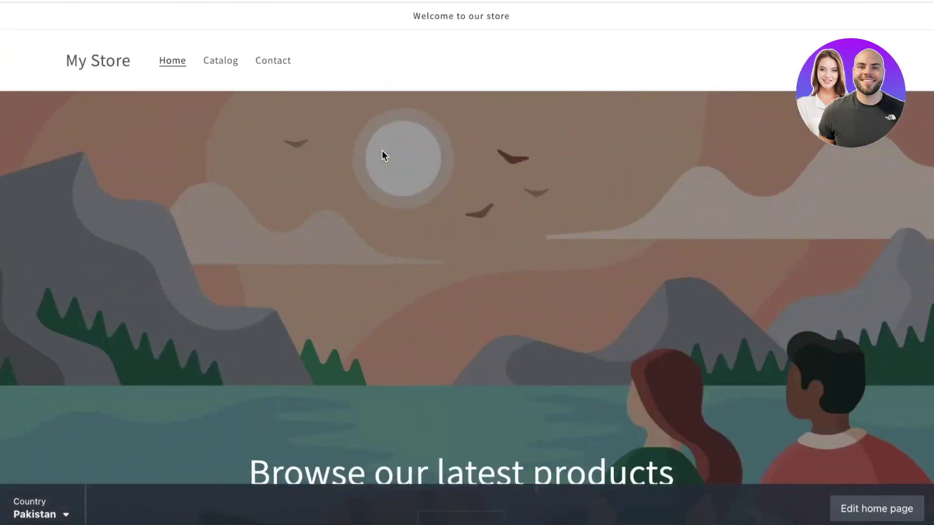
Step: Look through the storefront's catalog and examine the Bag product page
click(230, 70)
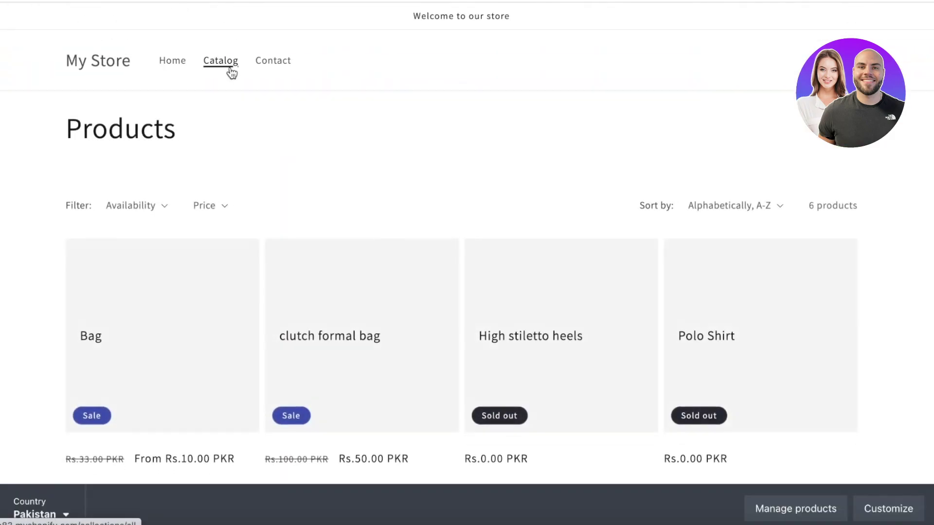
scroll(217, 350, down, 5)
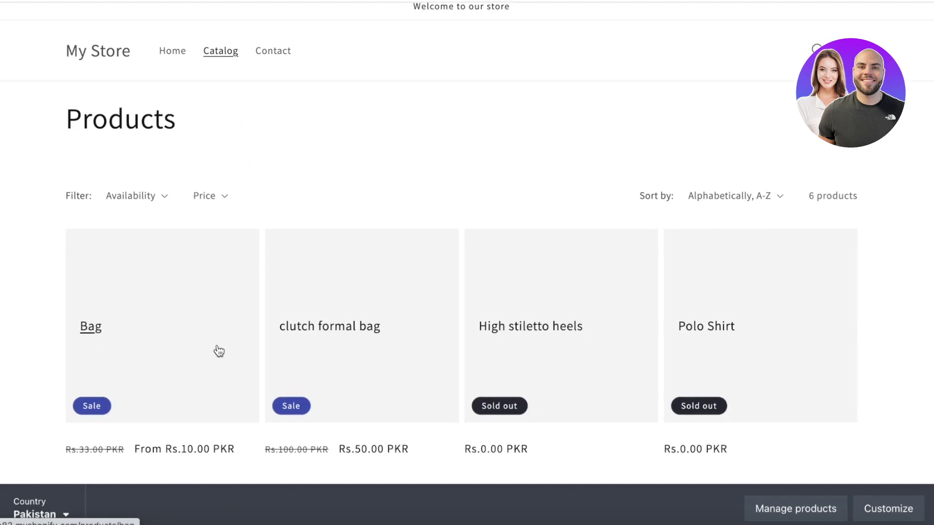
scroll(156, 242, up, 5)
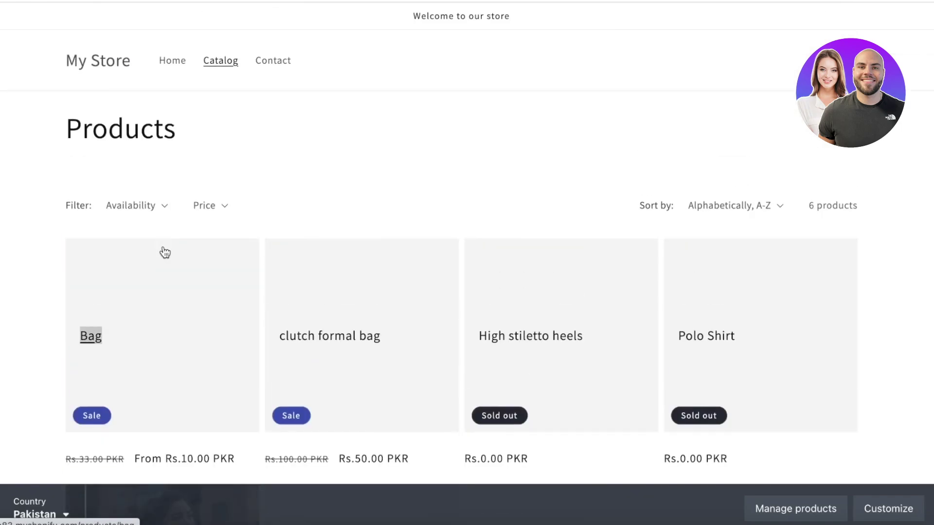
click(153, 311)
scroll(456, 297, down, 3)
scroll(456, 296, up, 1)
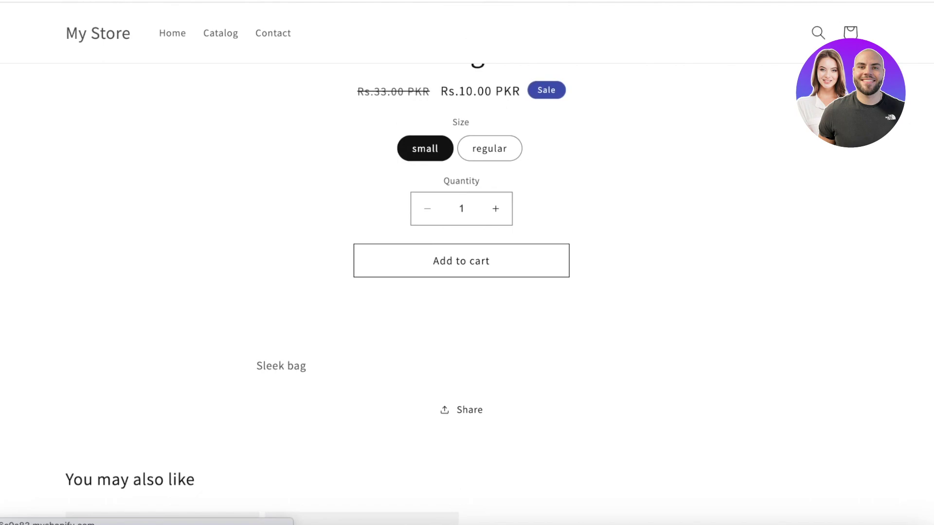
key(alt+Left)
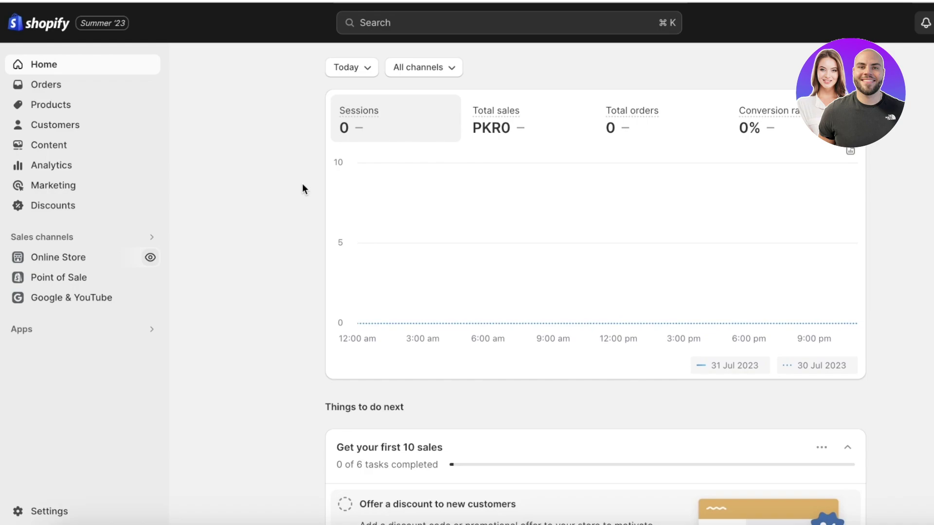
Step: Review the admin's product list against the existing Bags and Footwear collections
click(52, 114)
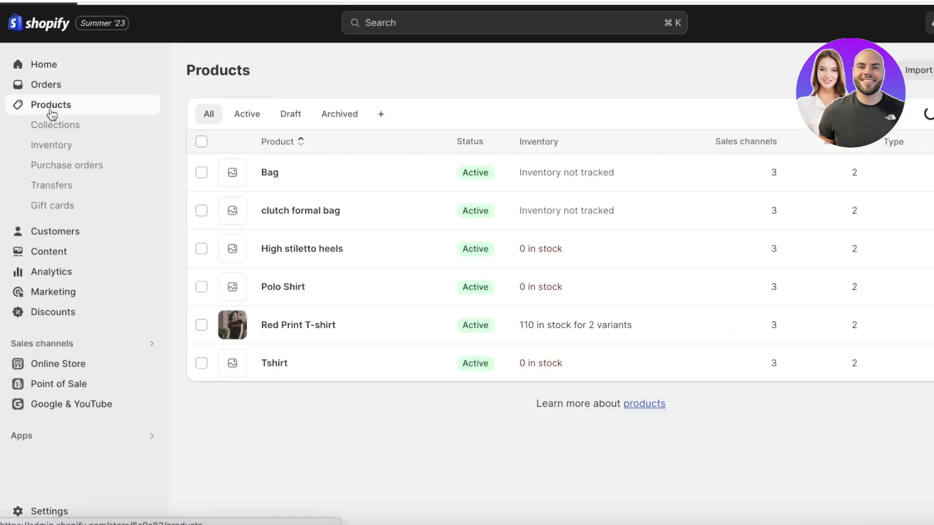
click(58, 130)
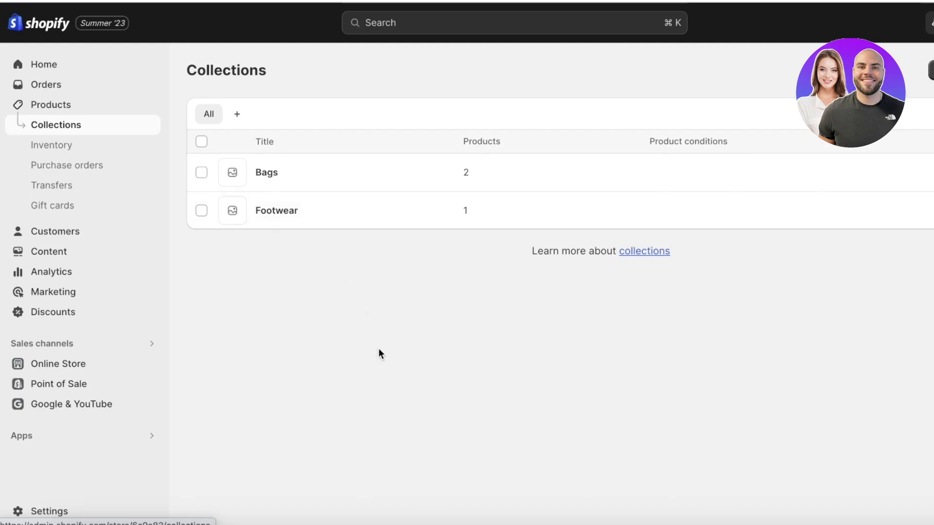
click(79, 103)
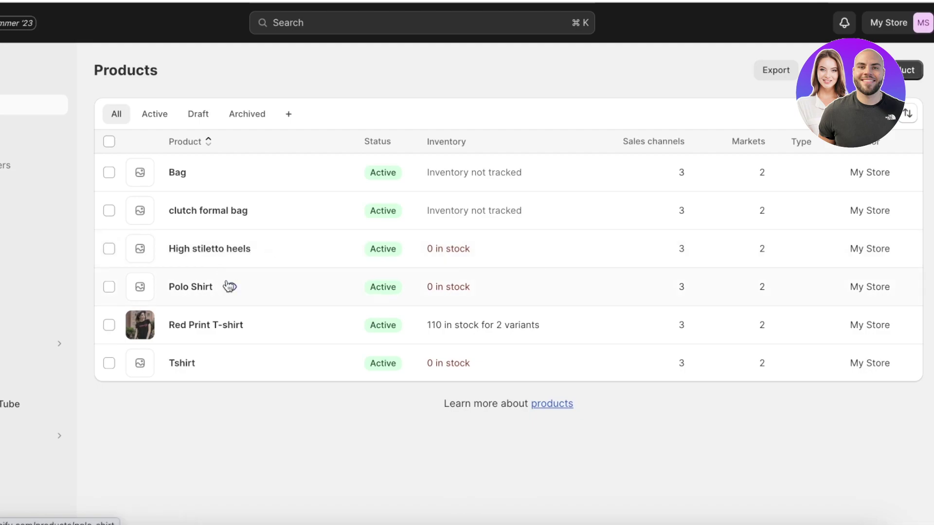
click(20, 125)
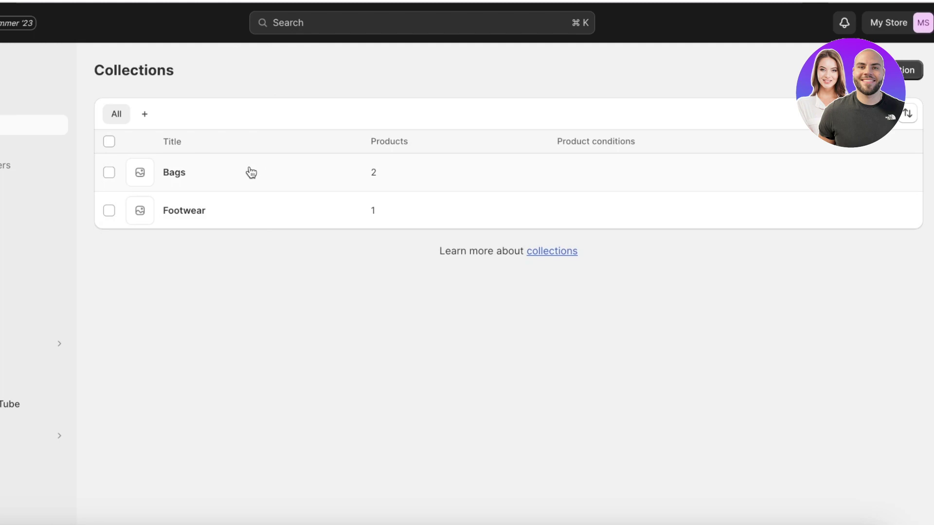
click(2, 105)
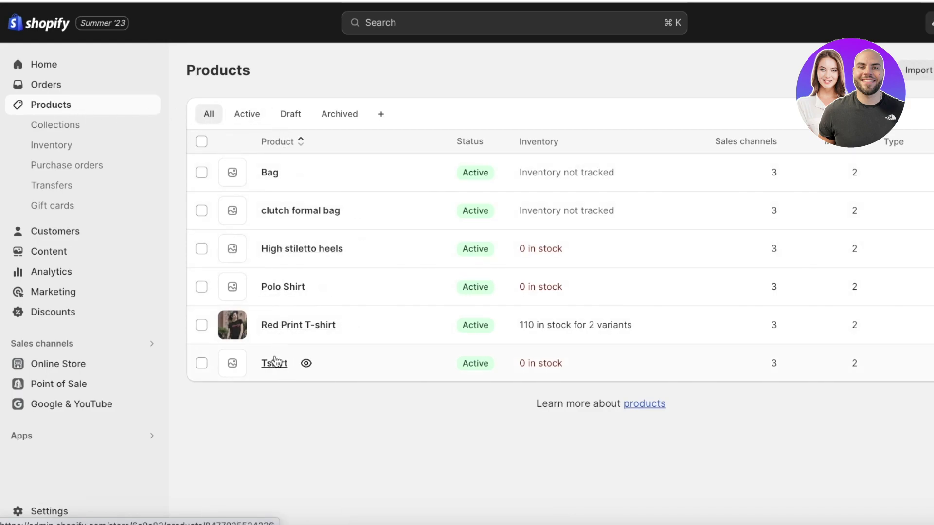
Step: Create and save a collection titled "Tops & Shirts" with the collection type Manual
click(70, 125)
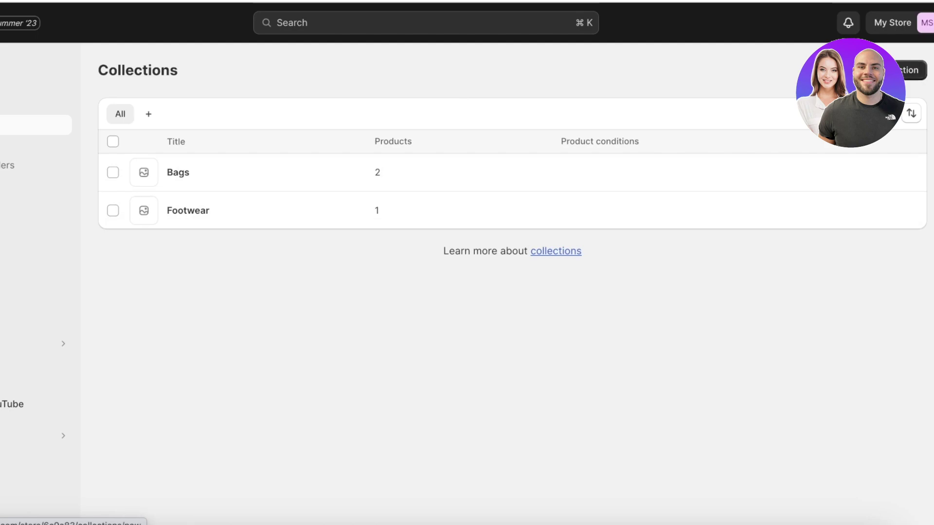
click(907, 70)
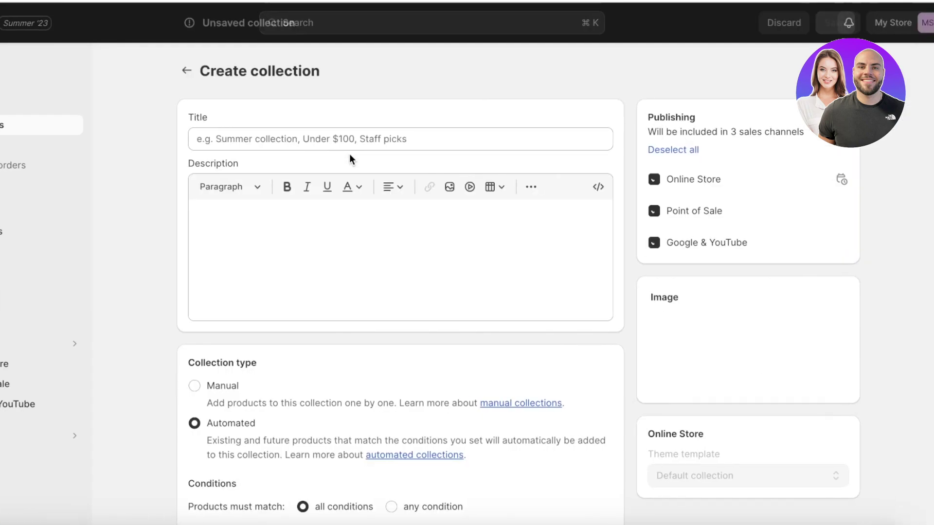
click(340, 142)
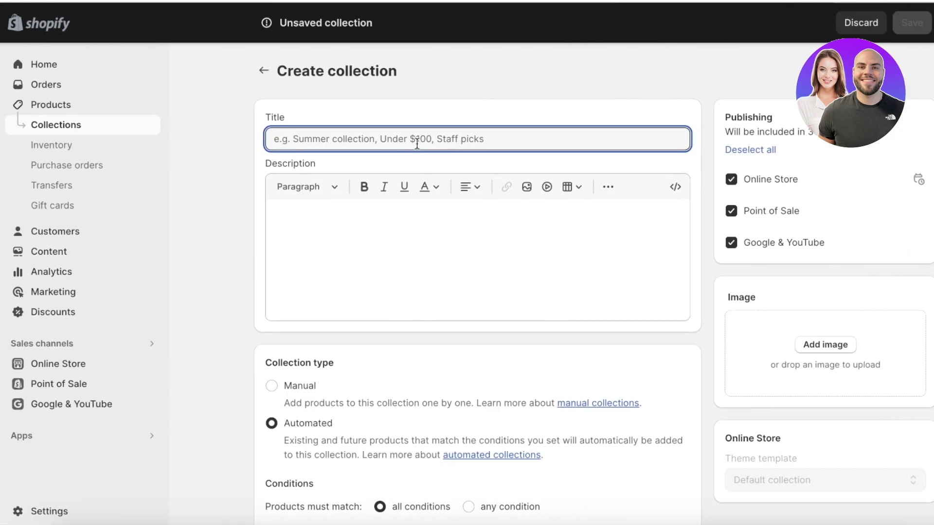
text(Tops & Shirts)
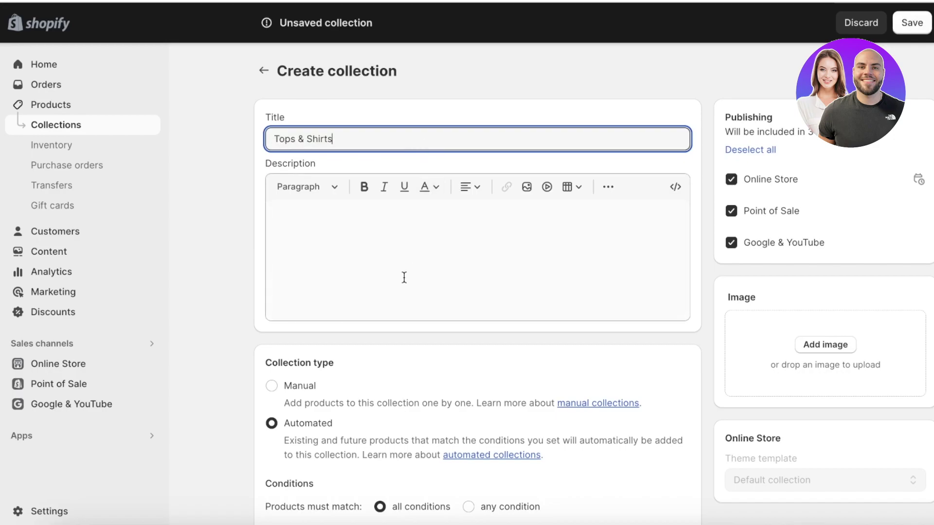
scroll(403, 279, down, 4)
click(271, 201)
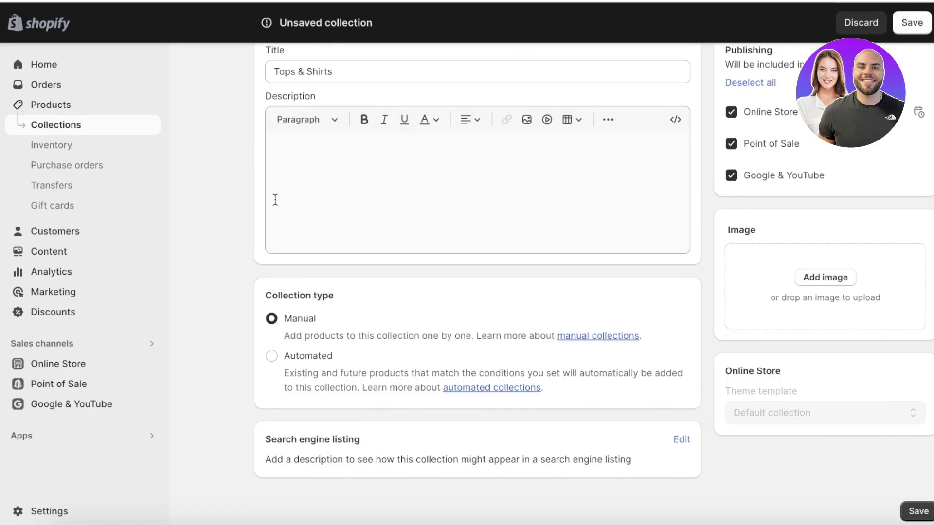
scroll(698, 267, up, 2)
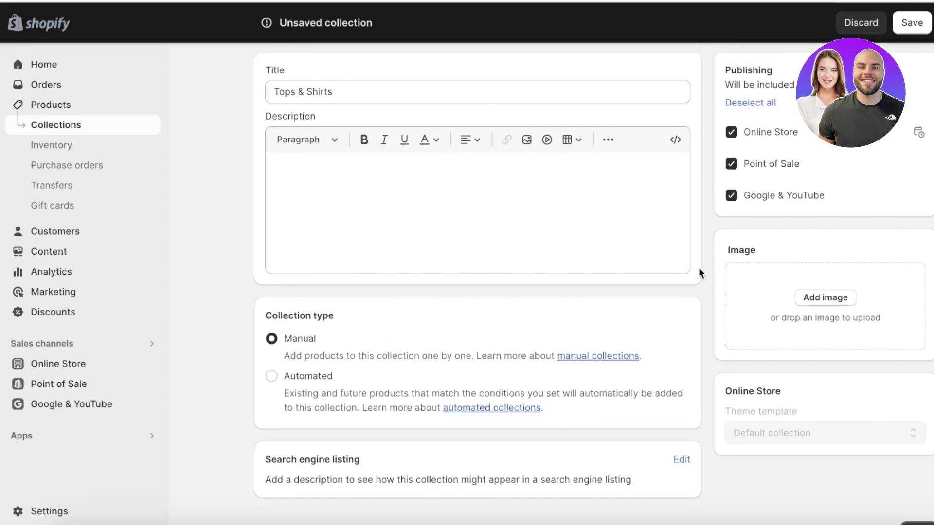
click(898, 20)
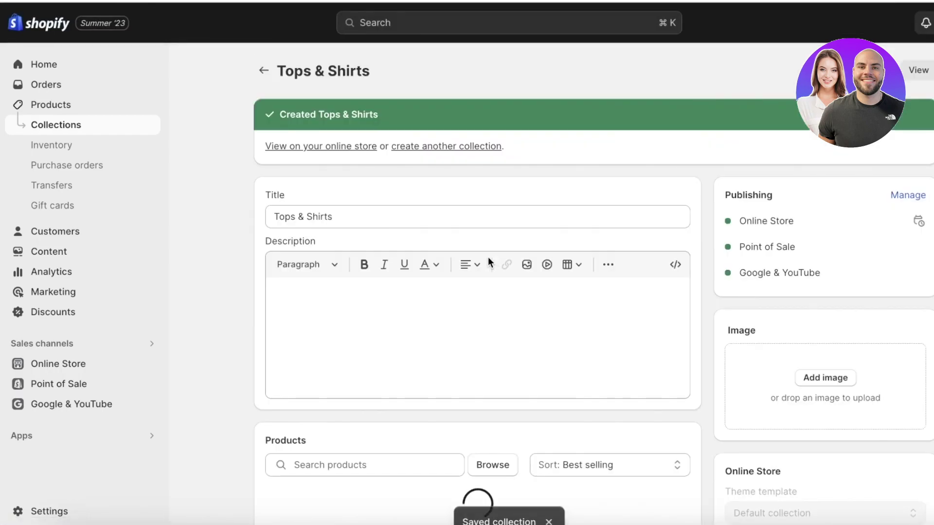
Step: Add Polo Shirt, Red Print T-shirt and Tshirt to the Tops & Shirts collection and return to the collections list
scroll(488, 256, down, 3)
click(374, 336)
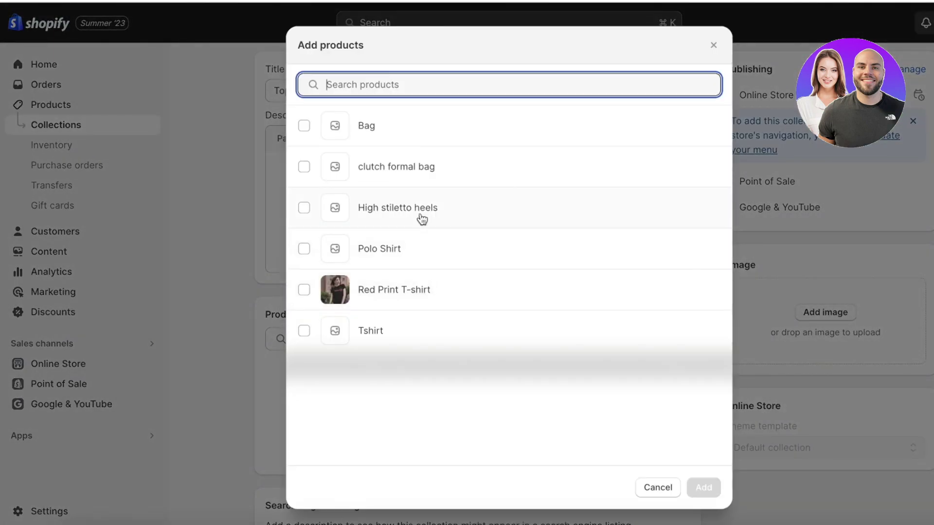
click(304, 290)
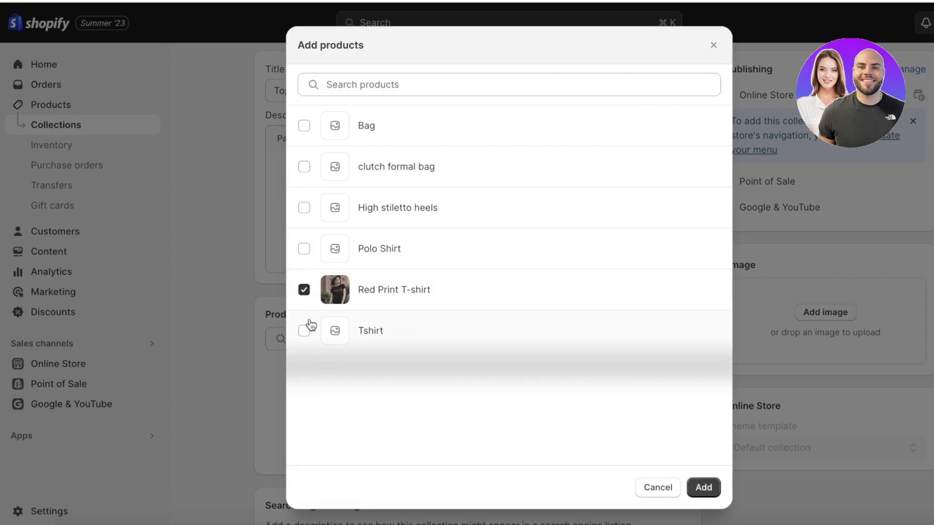
click(305, 329)
click(304, 248)
click(703, 488)
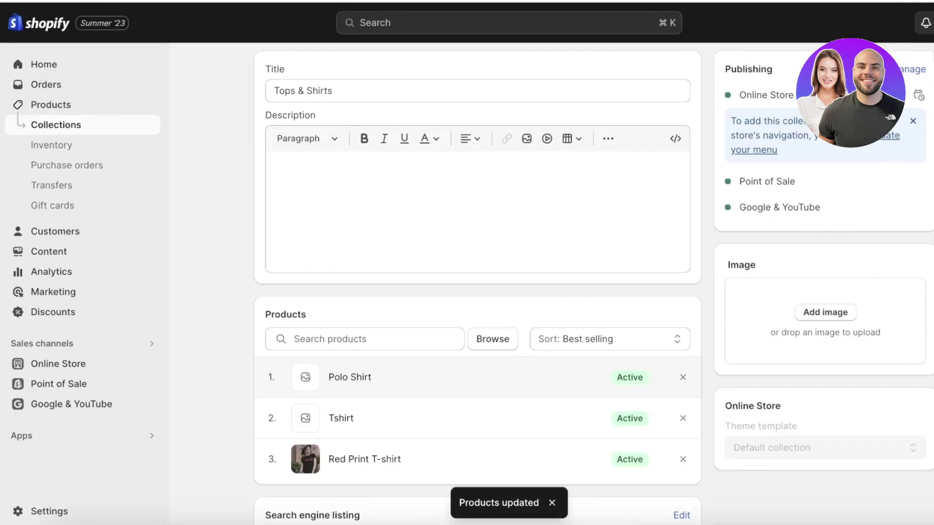
click(43, 126)
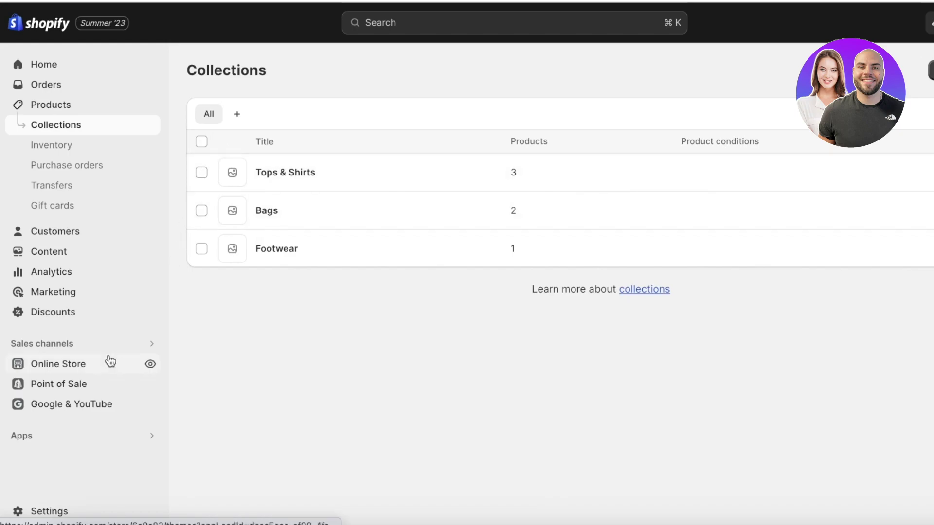
Step: Start a new online store page and title it "Bags"
click(66, 371)
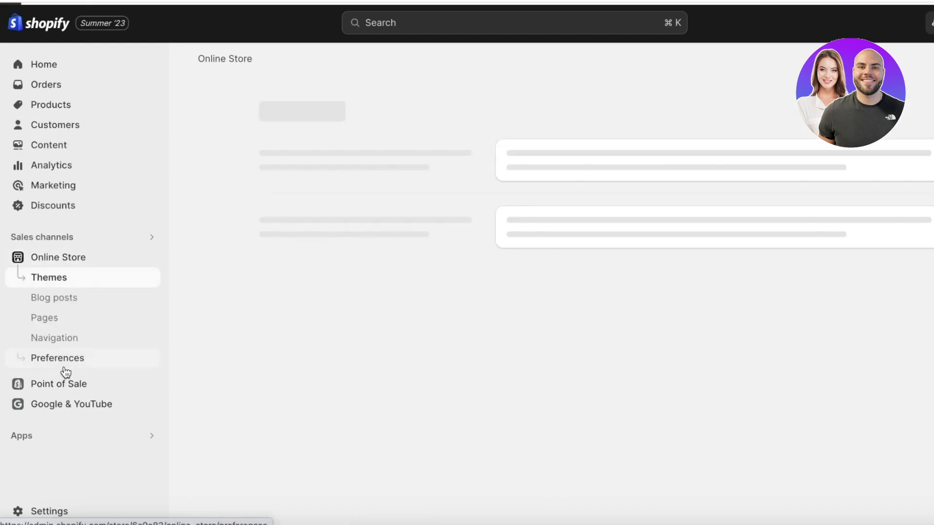
click(42, 320)
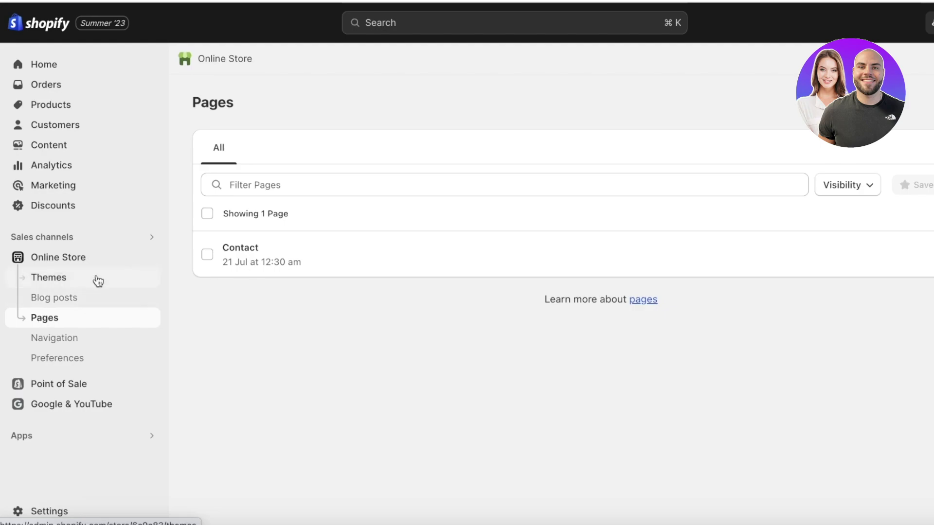
click(875, 102)
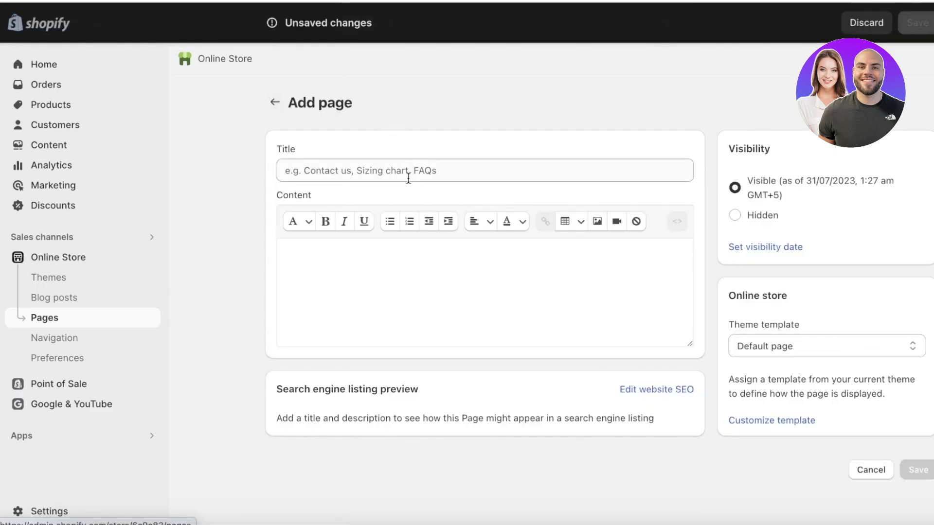
click(408, 177)
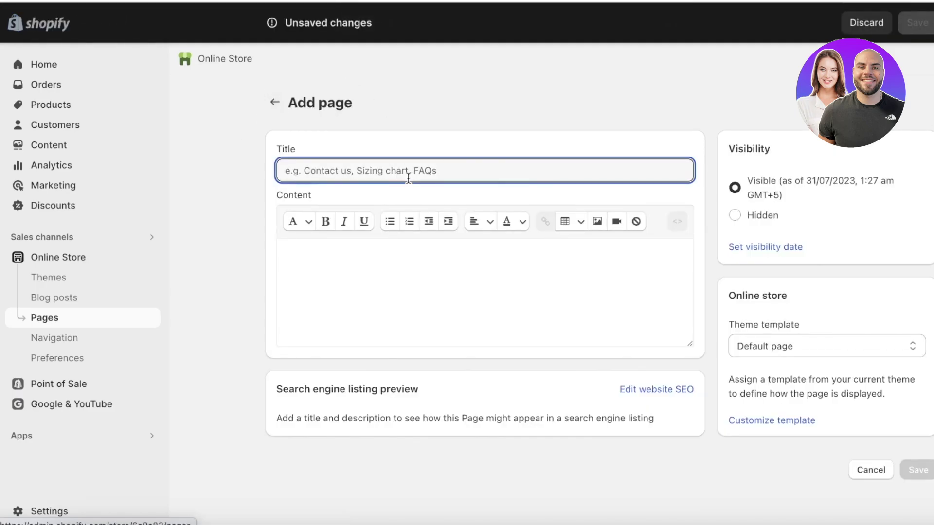
text(Bags)
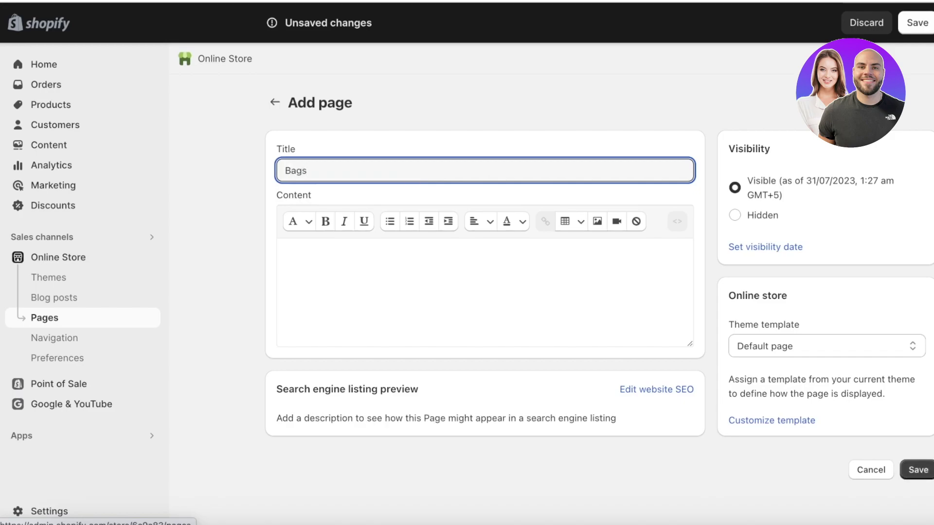
Step: Keep the Default page theme template for the Bags page, save the page and return to the pages list
click(799, 344)
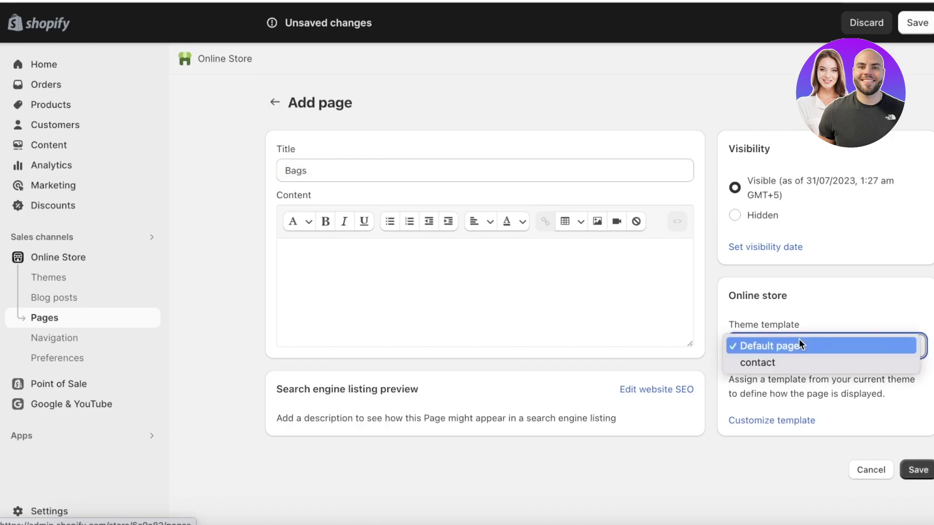
click(849, 319)
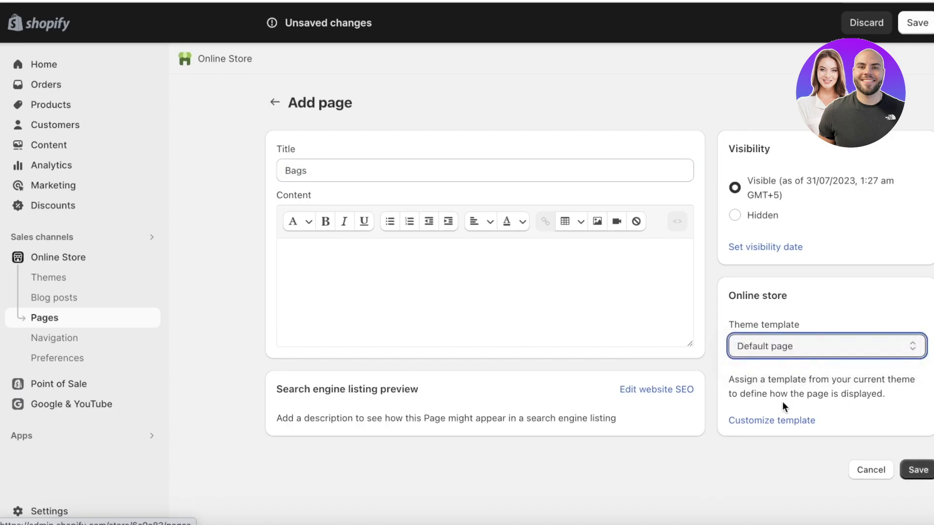
click(773, 421)
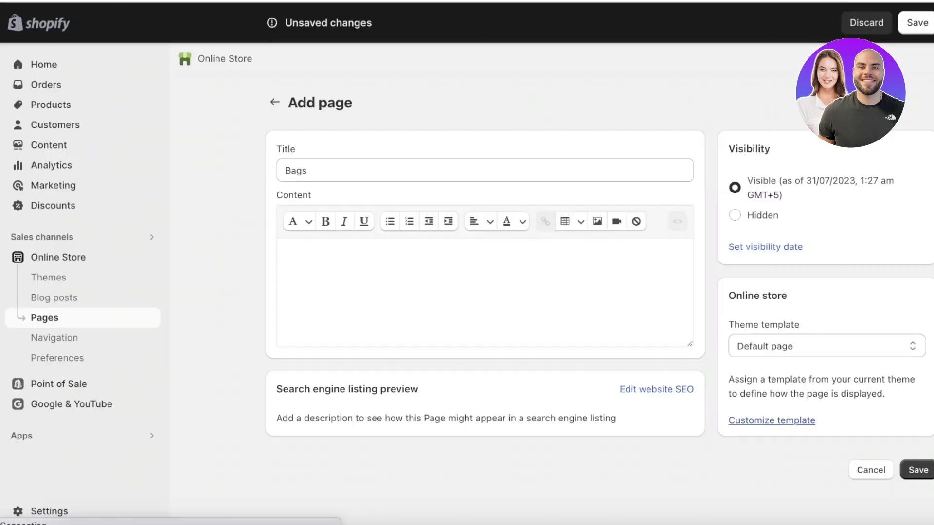
click(768, 352)
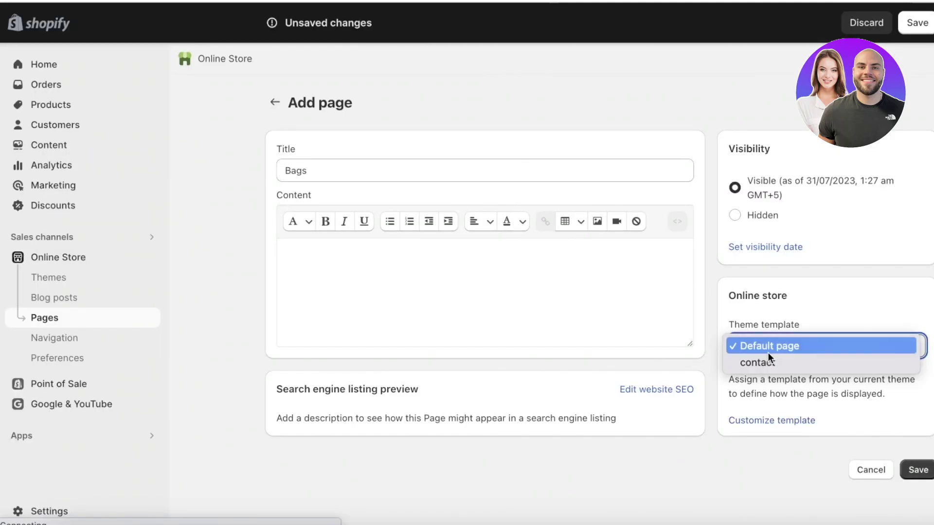
click(768, 352)
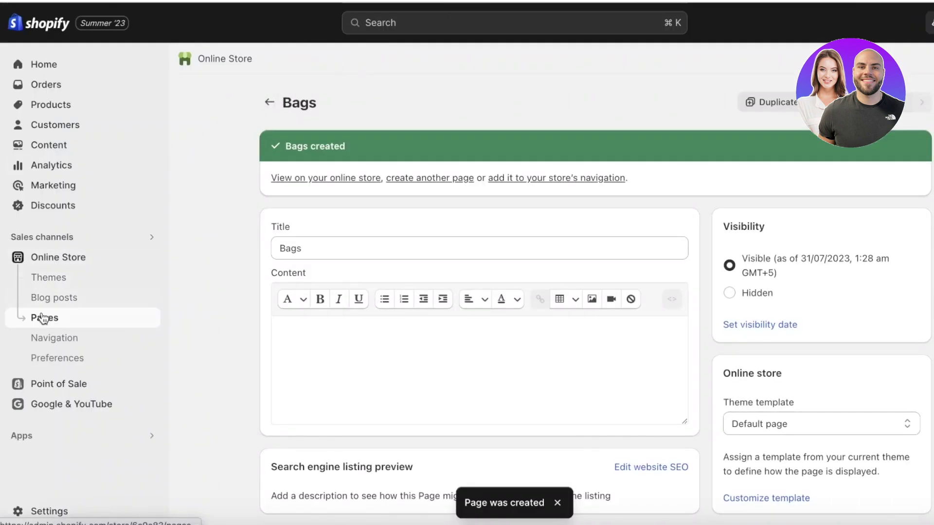
click(43, 317)
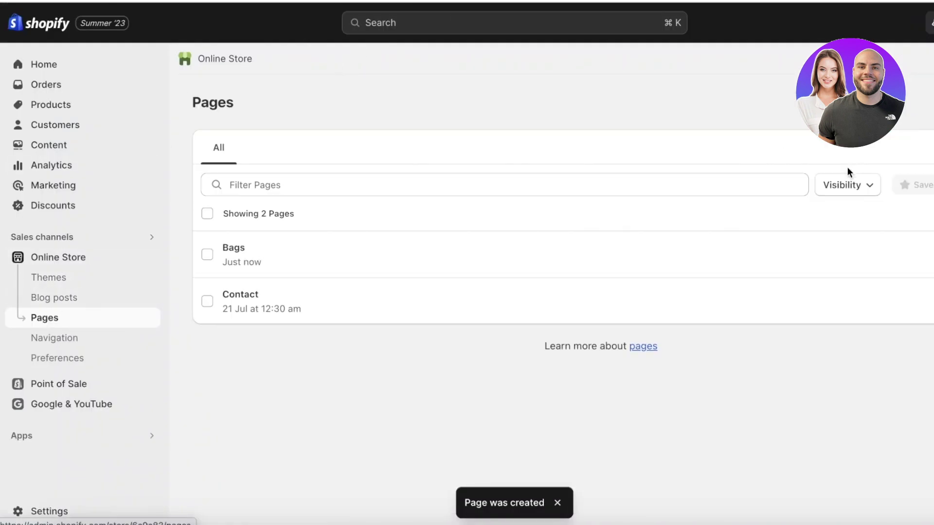
Step: Create and save a new online store page titled "Footwear"
click(900, 102)
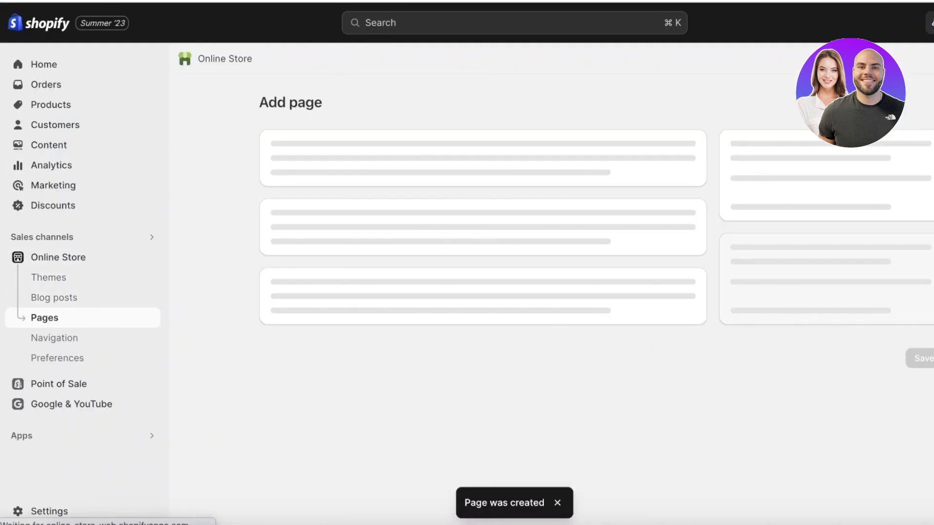
click(540, 171)
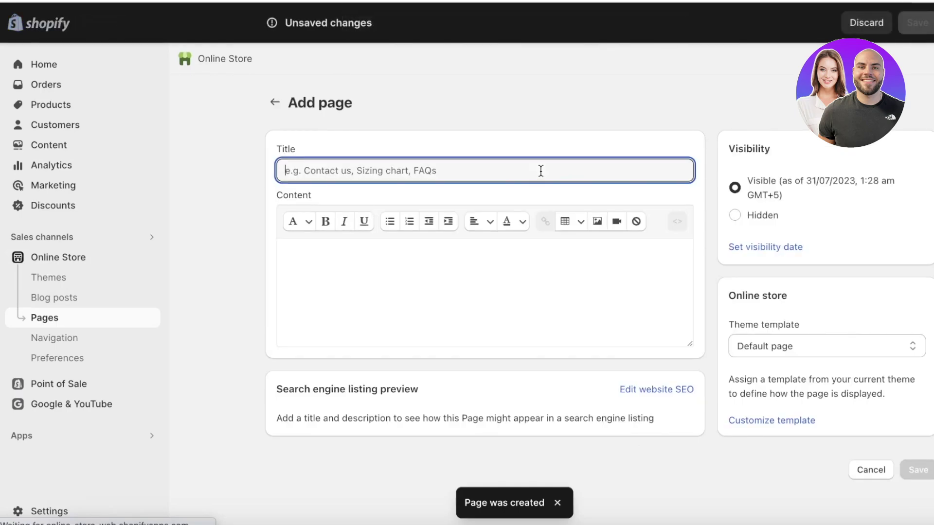
text(Footwear)
click(917, 23)
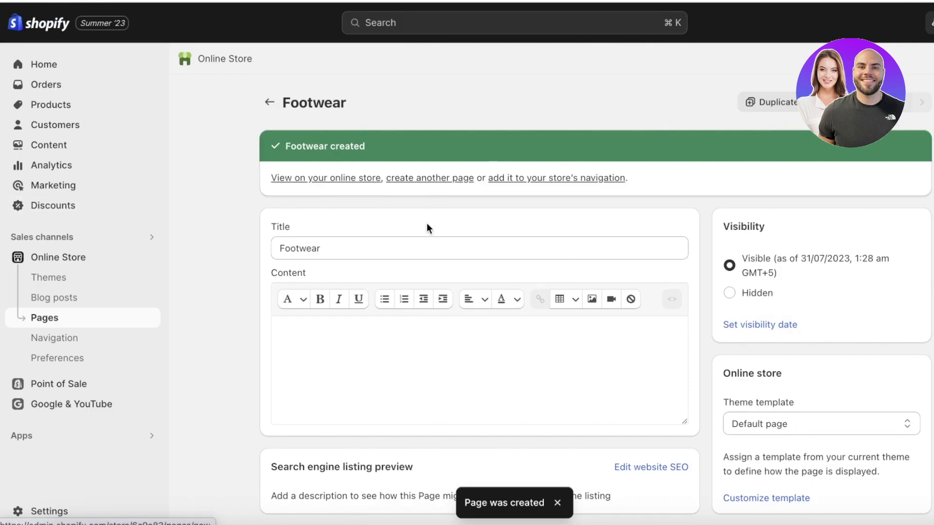
Step: Create another online store page titled "Tops & Shirts" and save it
click(439, 178)
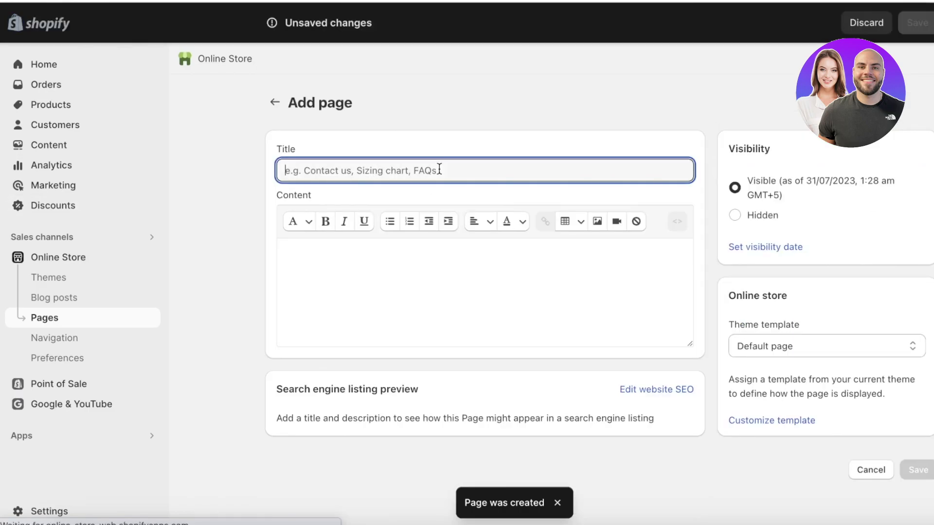
text(Tops)
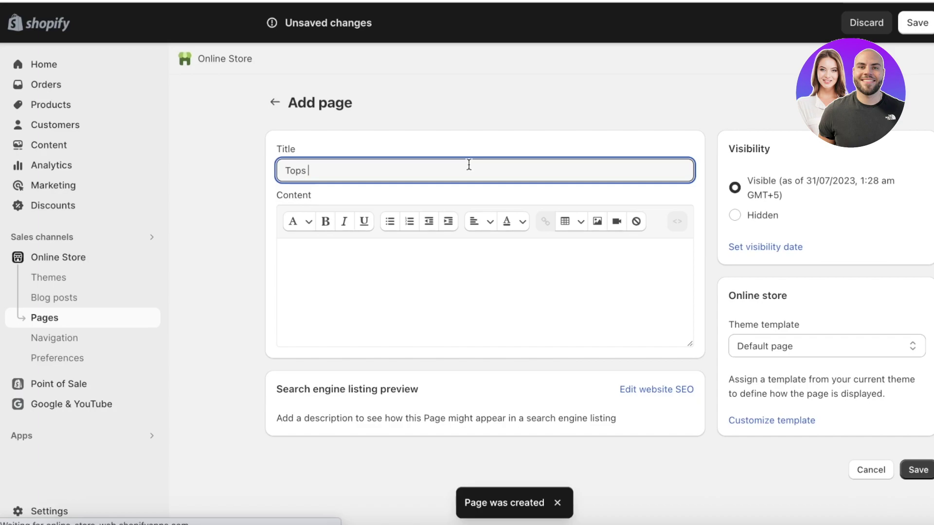
text( &)
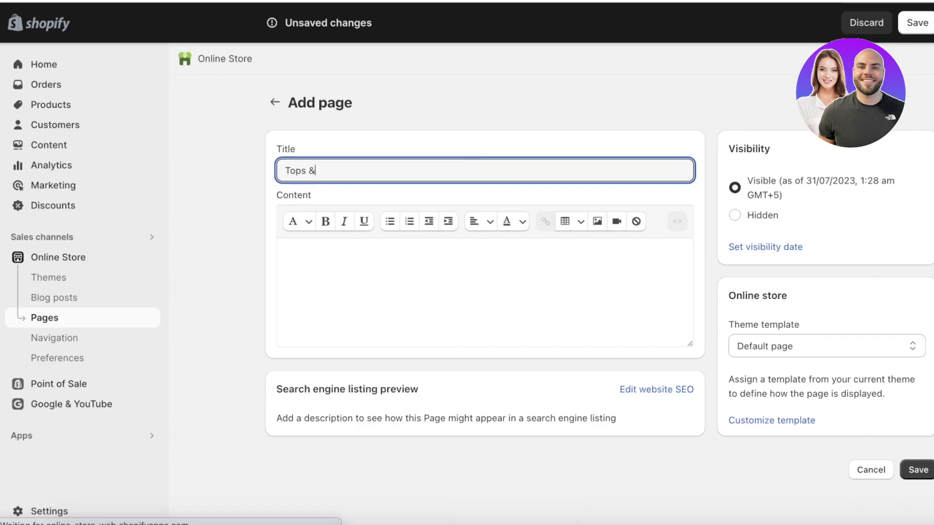
text( Shirts)
click(924, 22)
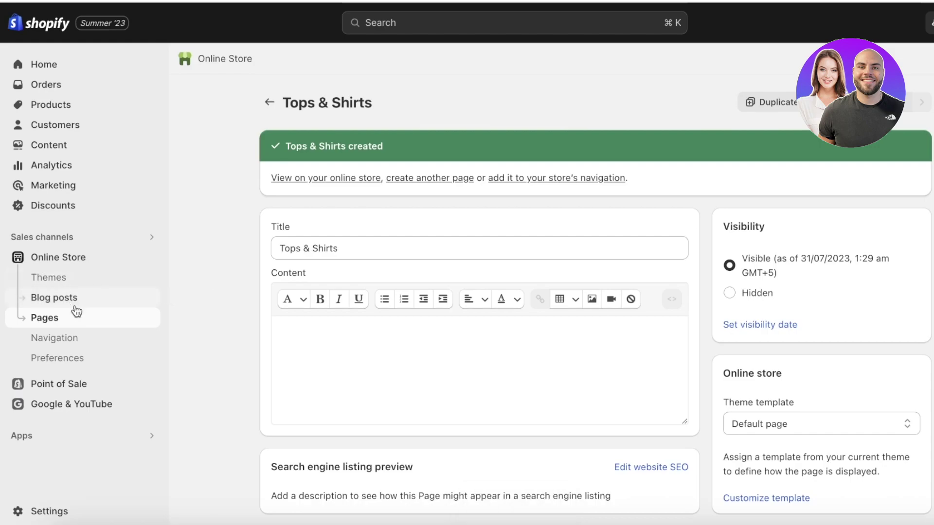
Step: Open the store's Main menu in the navigation settings and rename its Catalog item to "Shop"
click(82, 338)
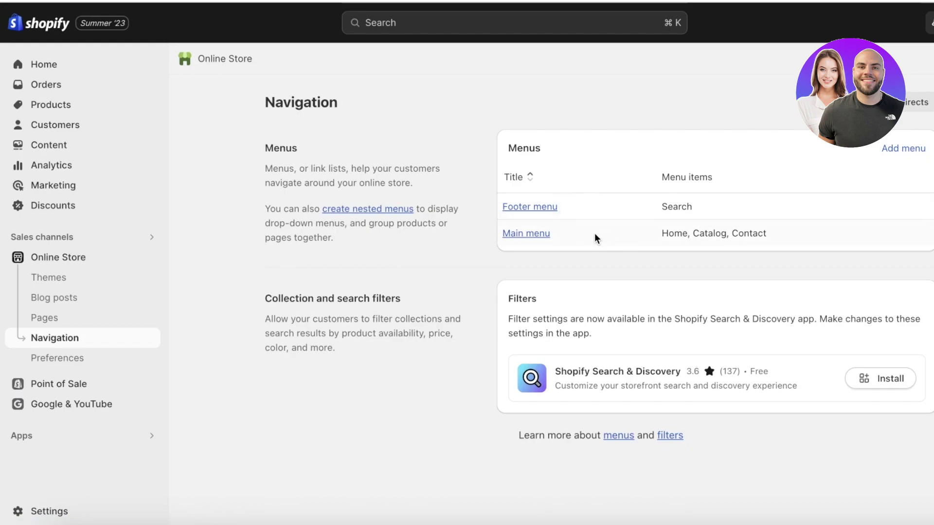
click(542, 234)
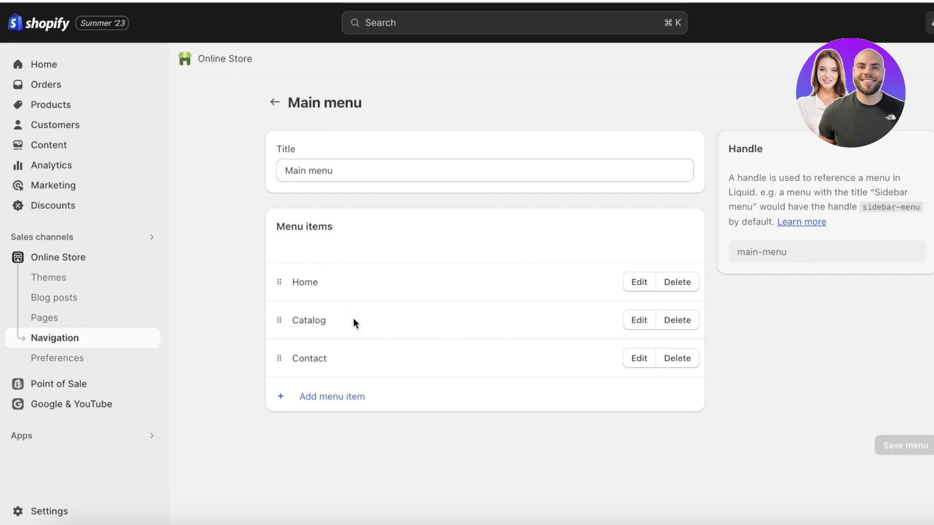
click(649, 319)
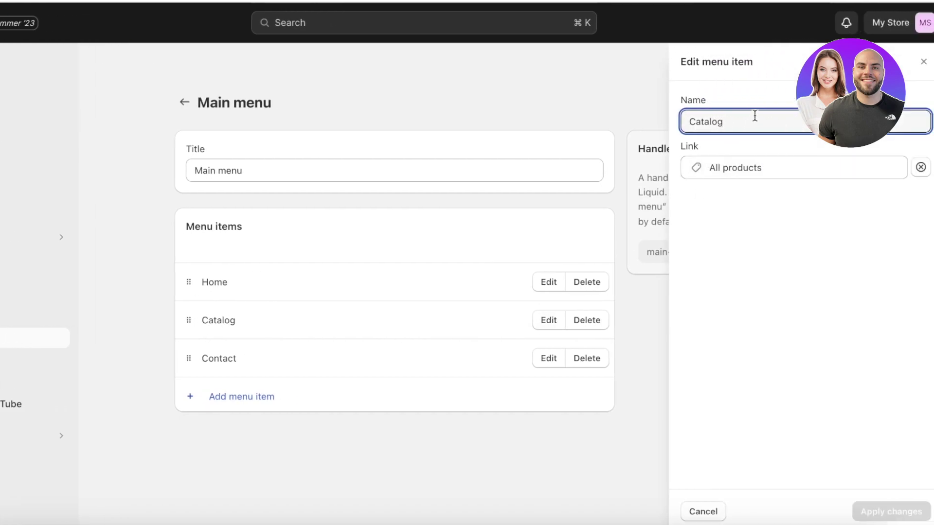
triple_click(844, 119)
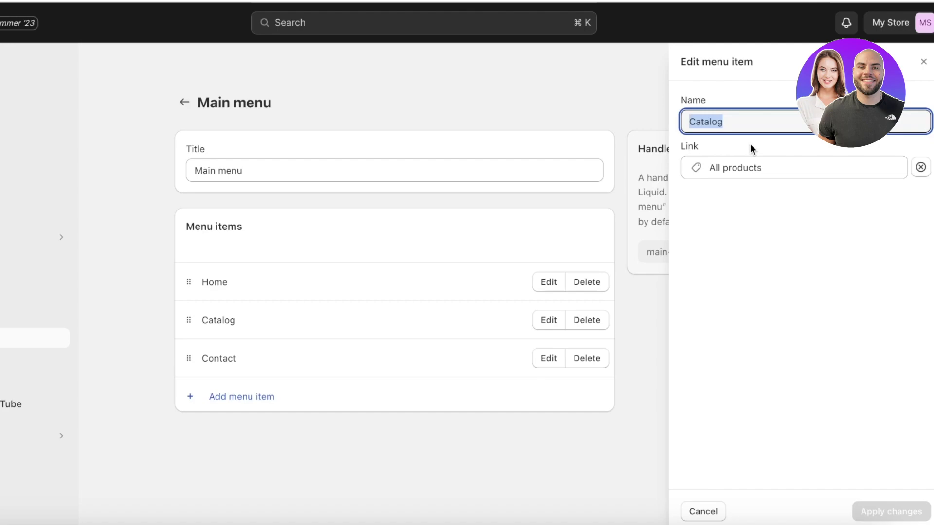
click(762, 170)
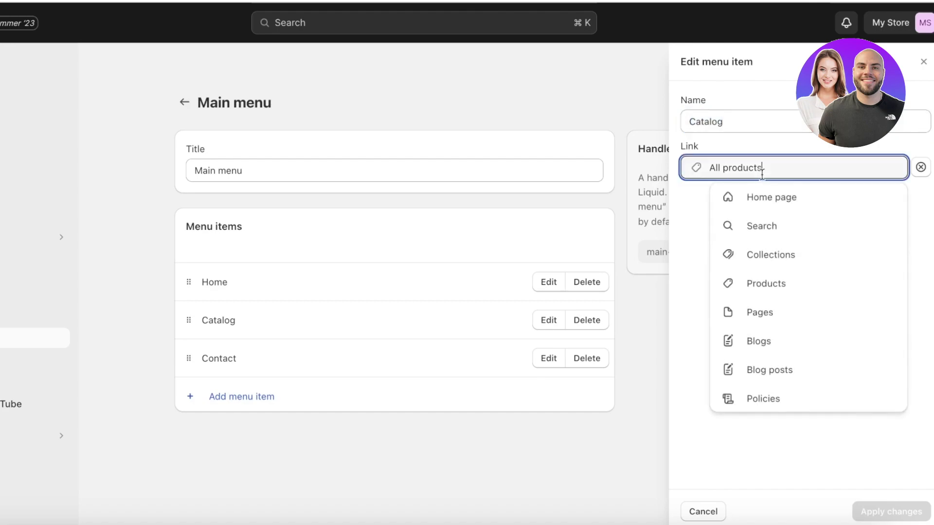
triple_click(778, 125)
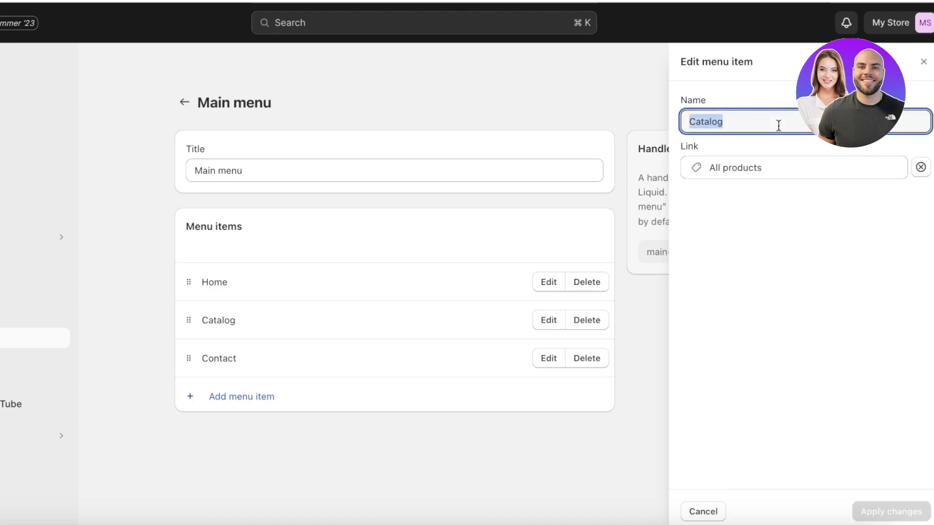
text(Products)
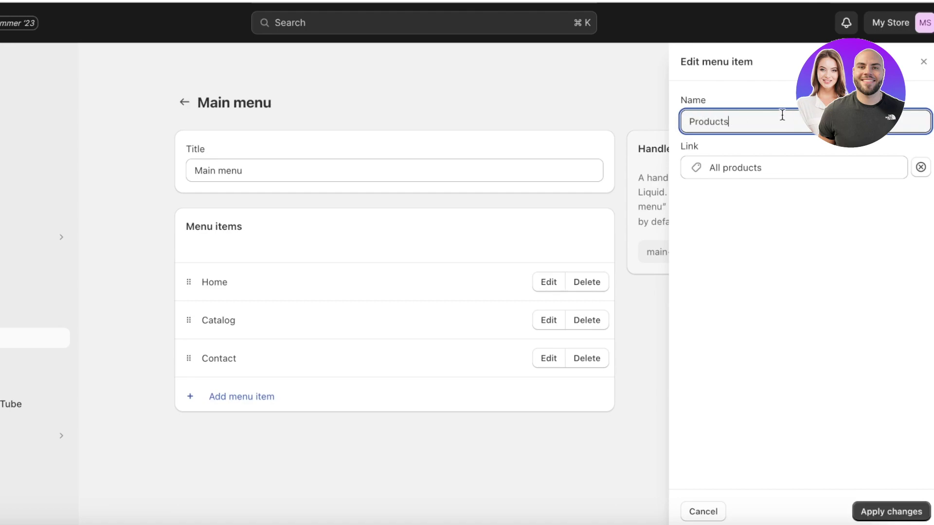
triple_click(781, 115)
text(Shop)
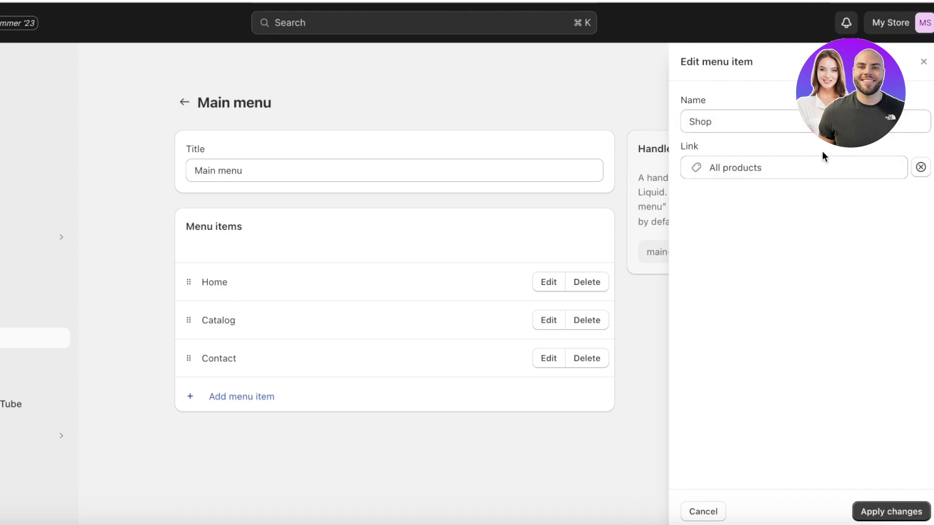
Step: Link the Shop menu item to All collections and apply the changes
click(813, 167)
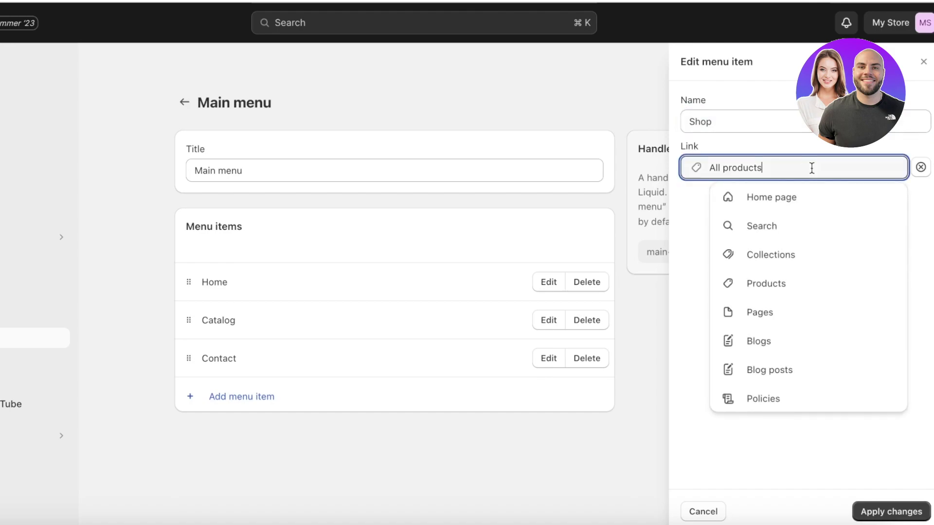
click(771, 254)
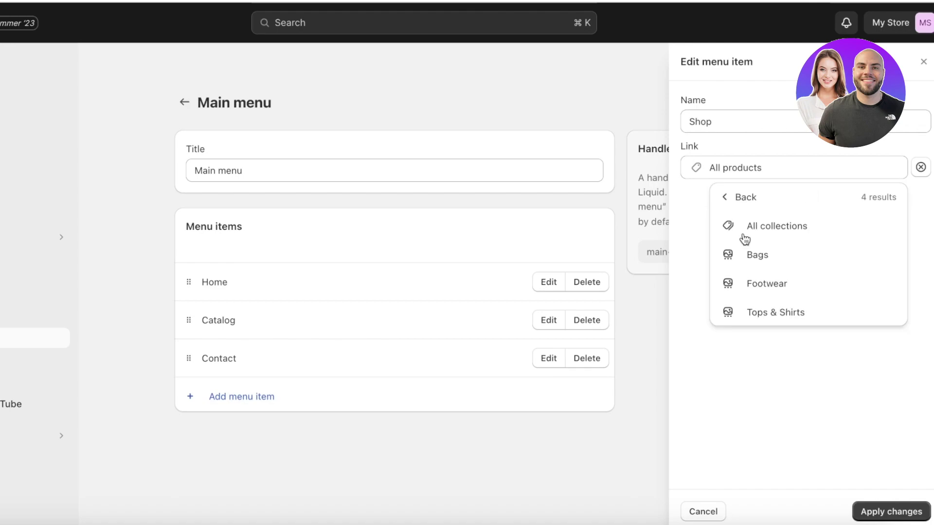
click(792, 224)
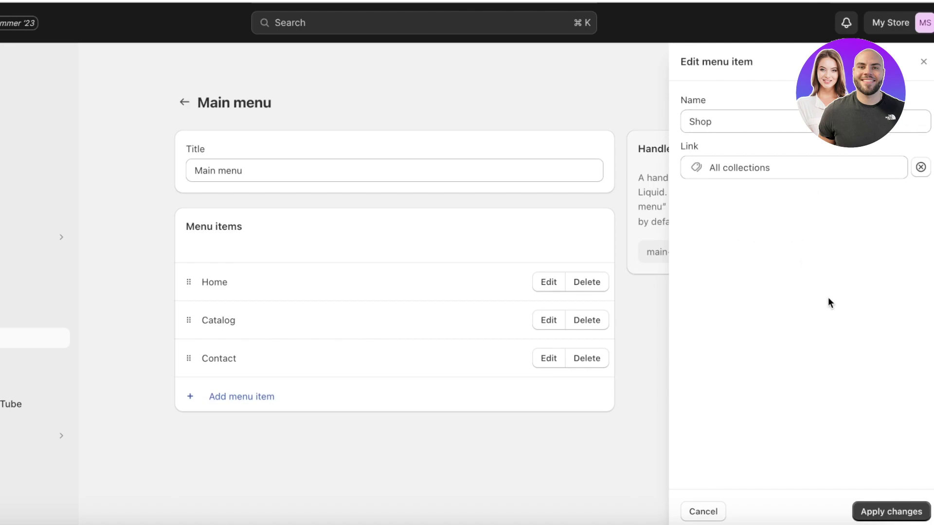
click(885, 511)
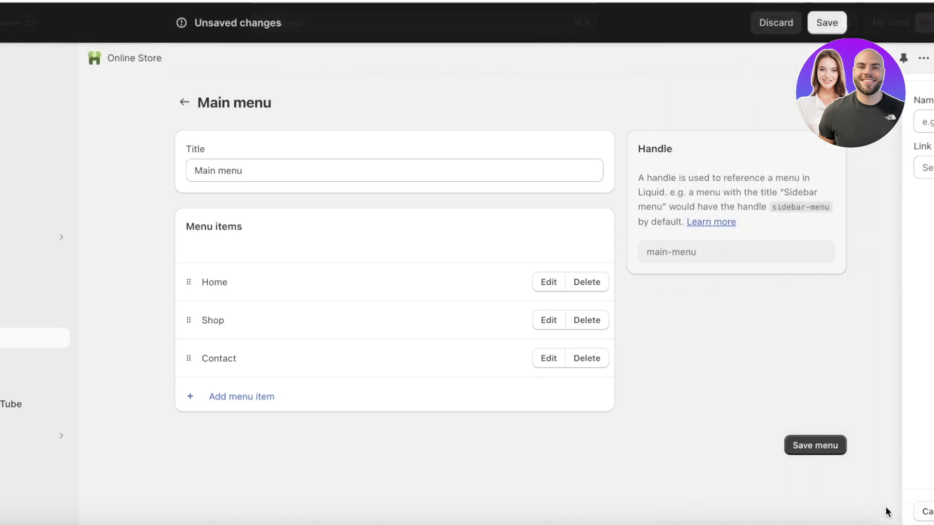
Step: Add a menu item named "Bags" to the Main menu, linked to the Bags collection
click(209, 408)
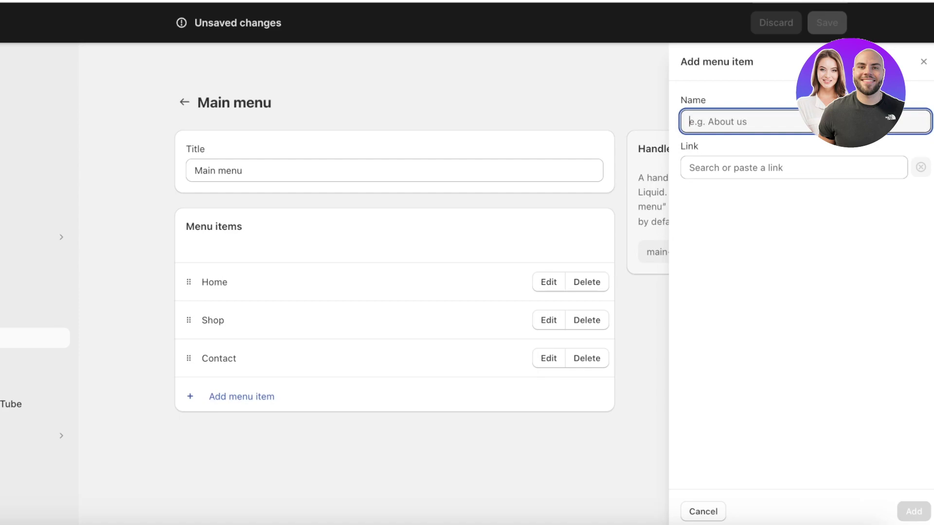
text(Bags)
click(829, 171)
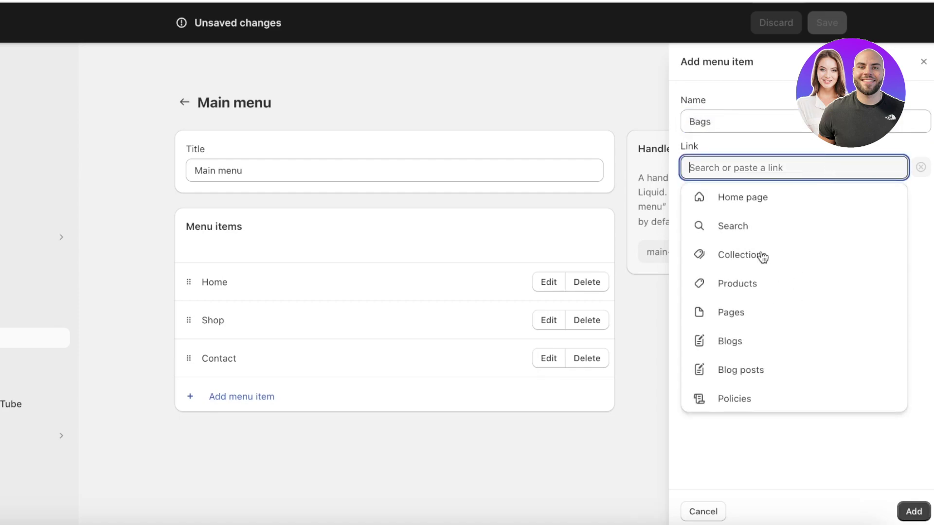
click(738, 258)
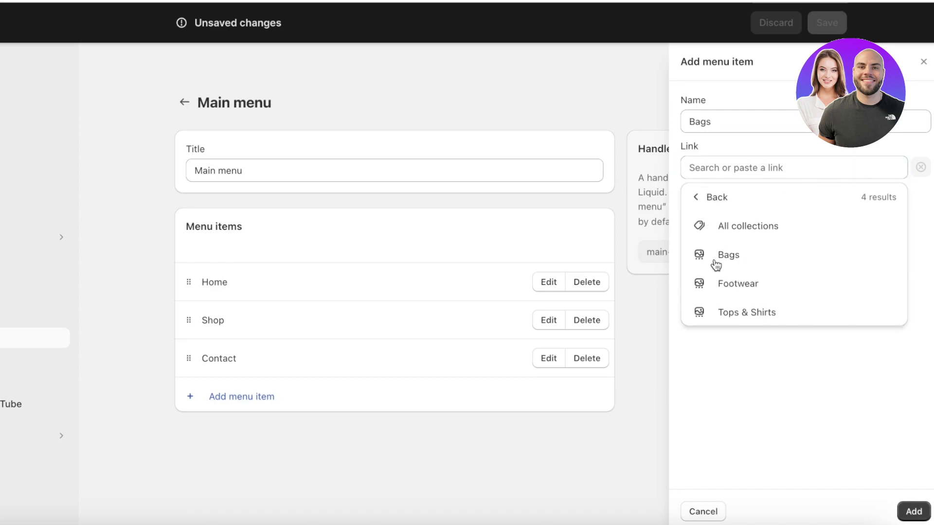
click(728, 255)
click(912, 509)
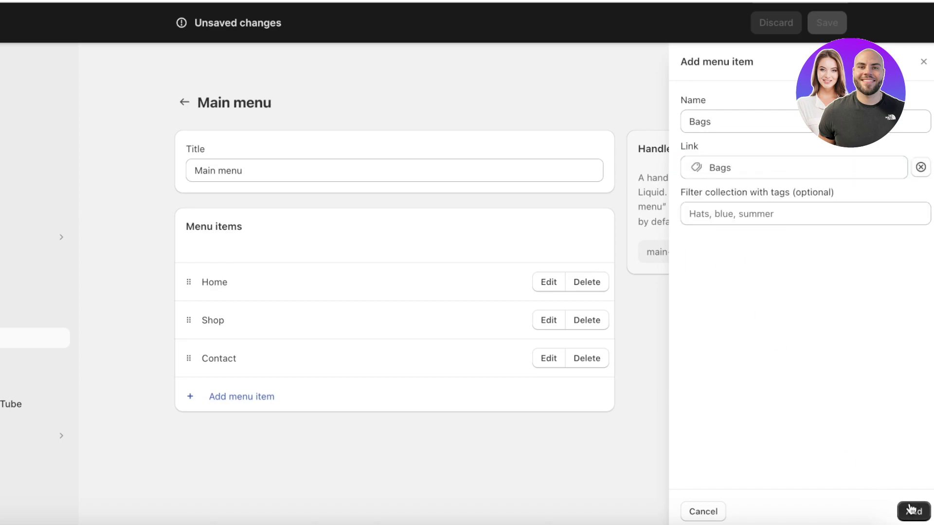
Step: Add a "Footwear" item linked to the Footwear collection and a "Tops & Shirts" item to the Main menu
click(249, 441)
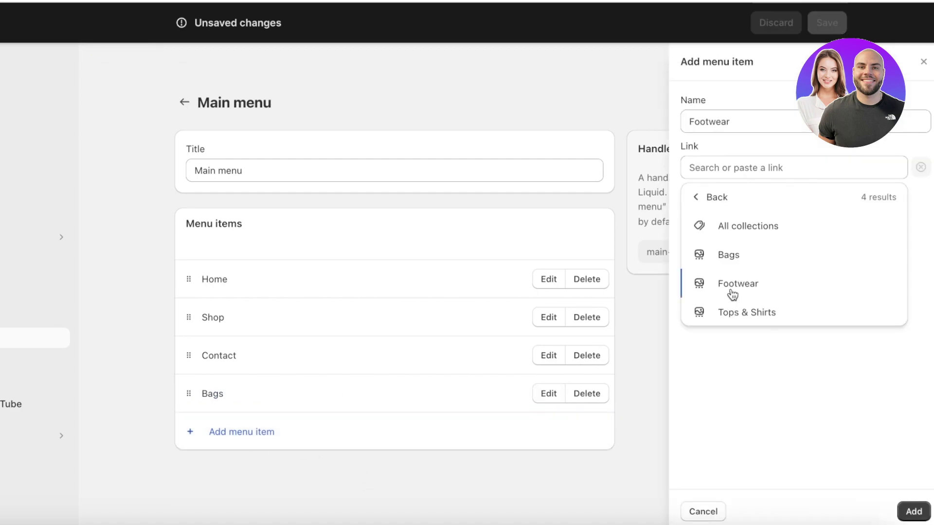
click(729, 294)
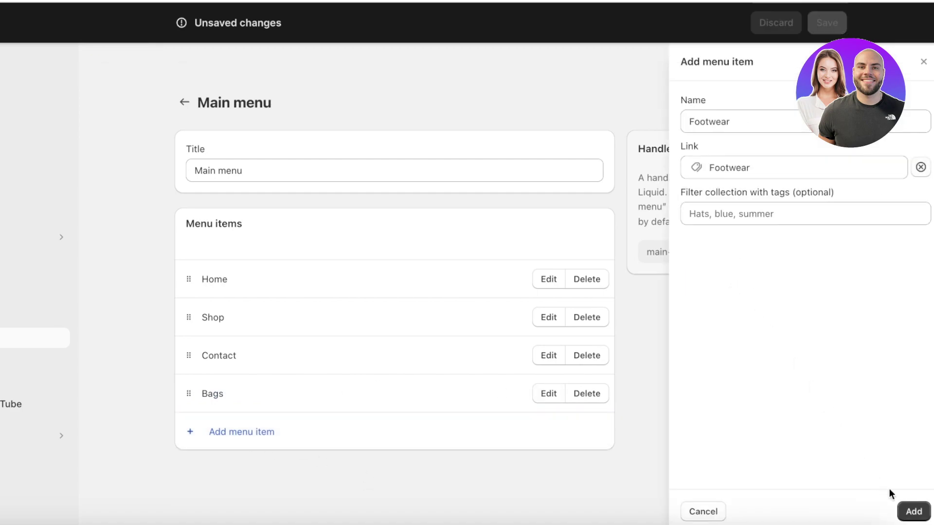
click(912, 509)
click(235, 470)
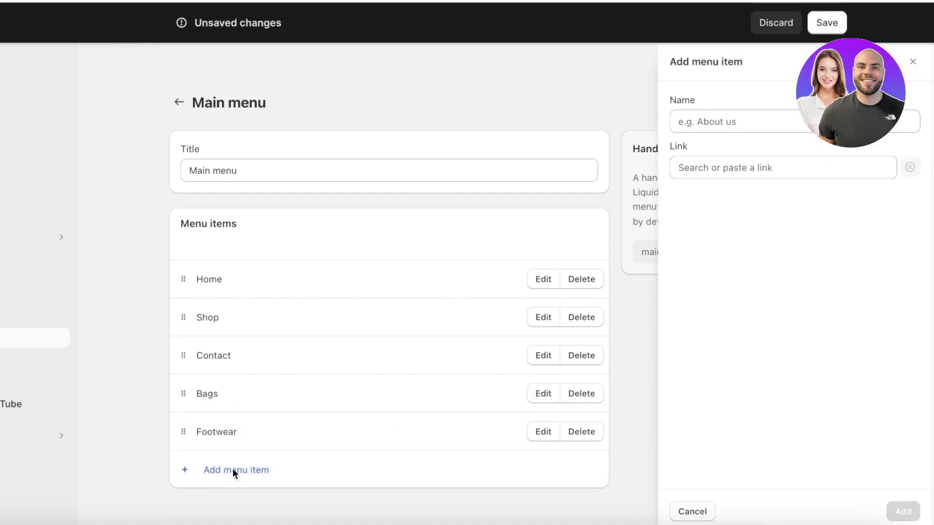
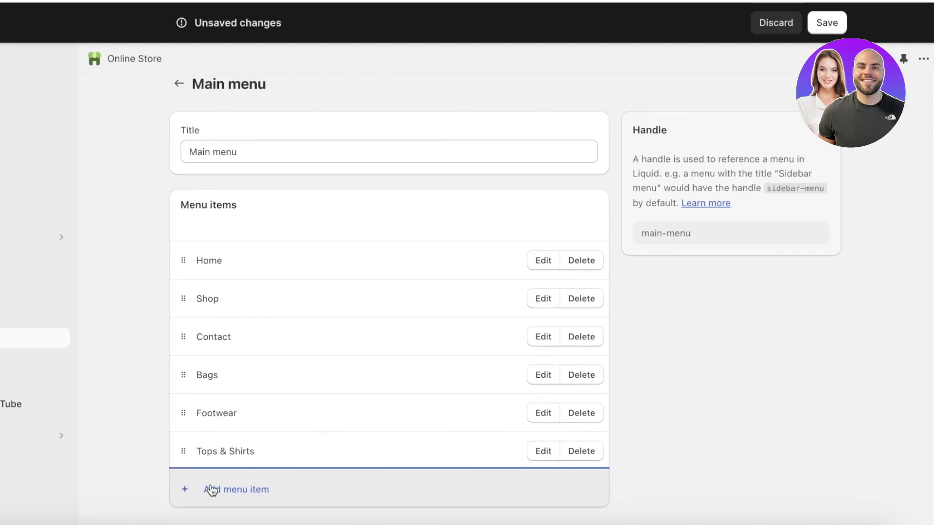
Step: Try reordering the Bags menu item below Footwear and move it back above
drag(178, 373, 180, 389)
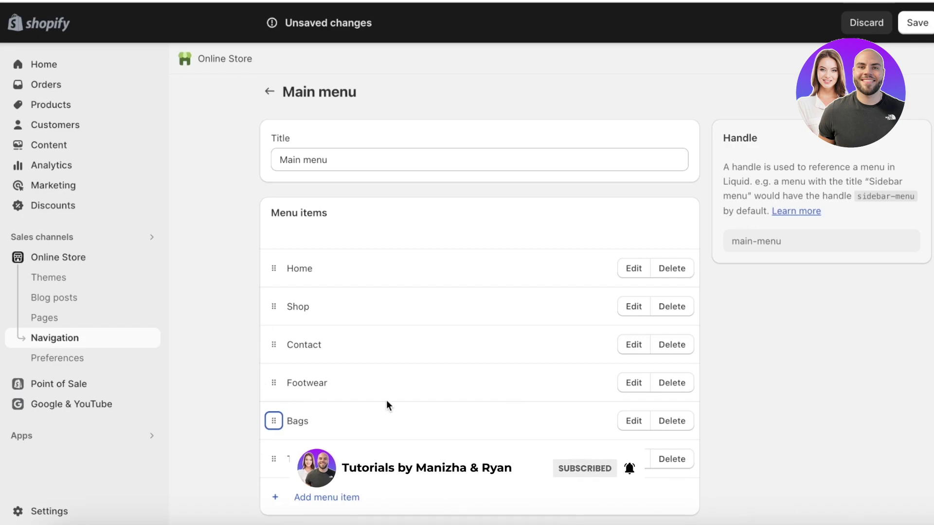
drag(276, 387, 268, 406)
click(271, 383)
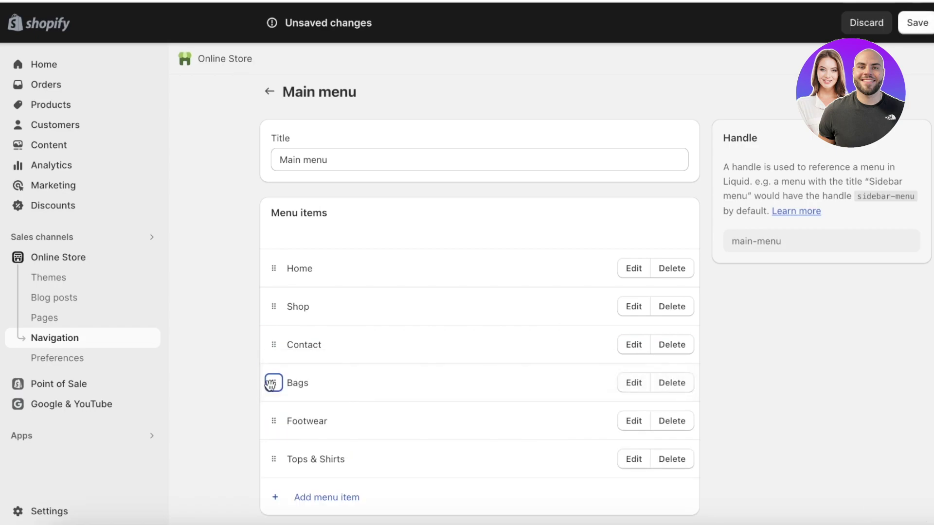
drag(270, 384, 271, 386)
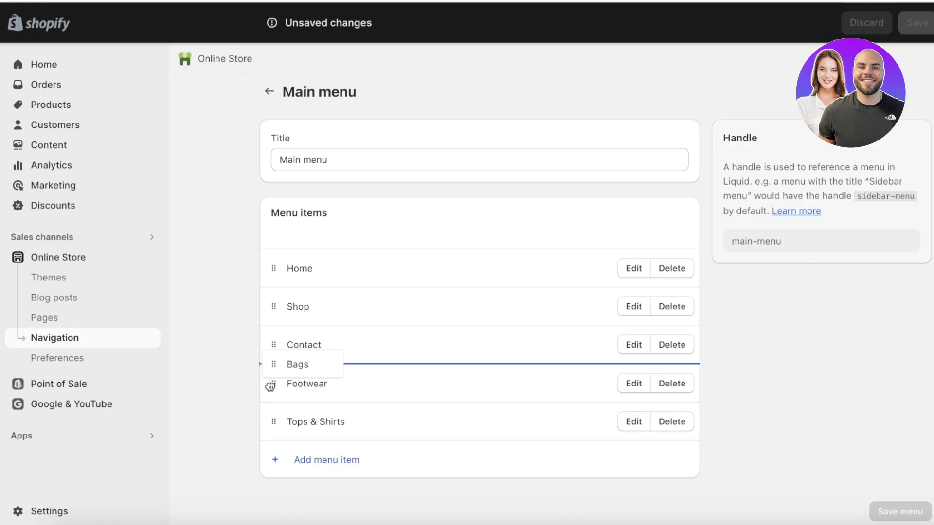
Step: Nest Tops & Shirts, Footwear and Bags in that order under Shop in the Main menu and save the menu
drag(270, 386, 329, 381)
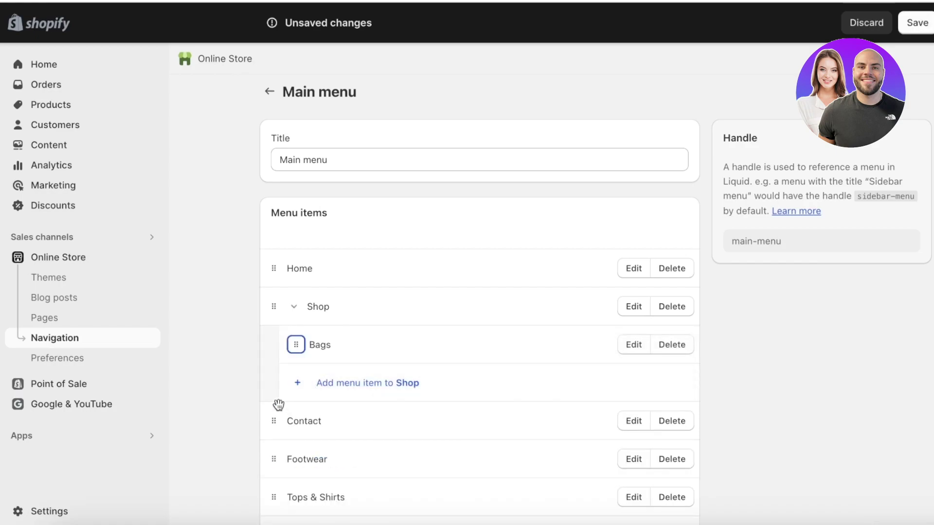
drag(273, 459, 296, 361)
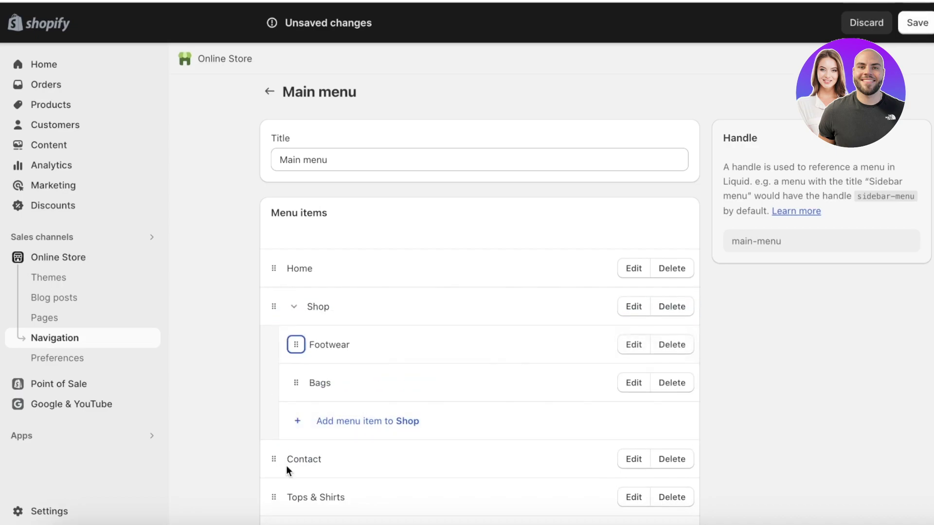
drag(277, 487, 298, 337)
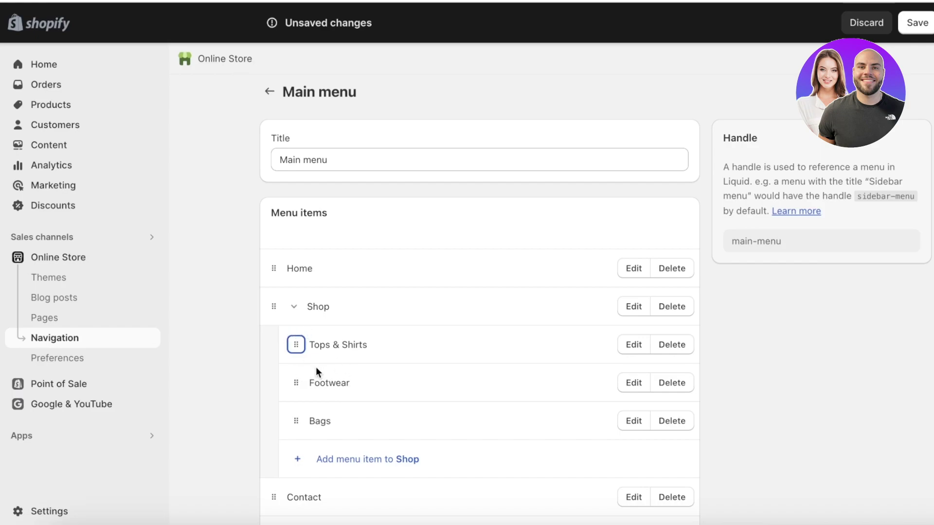
scroll(316, 366, down, 2)
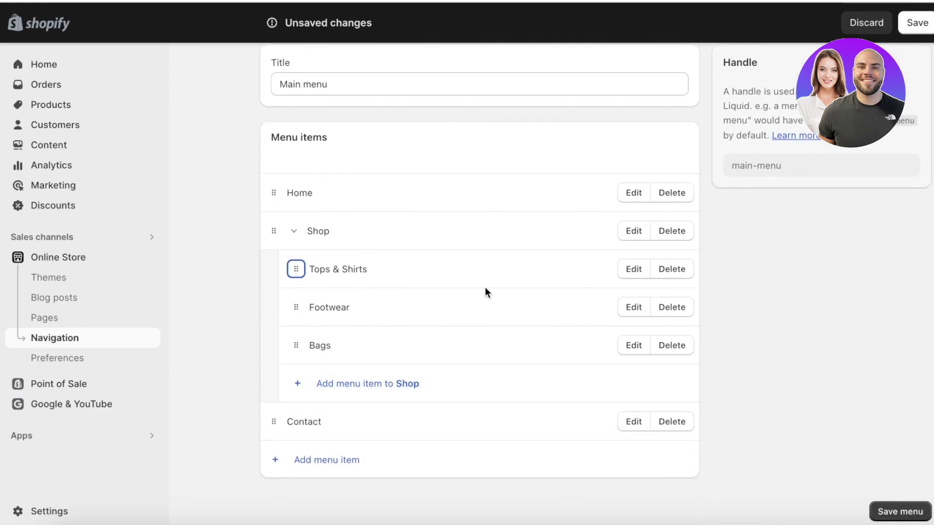
click(920, 31)
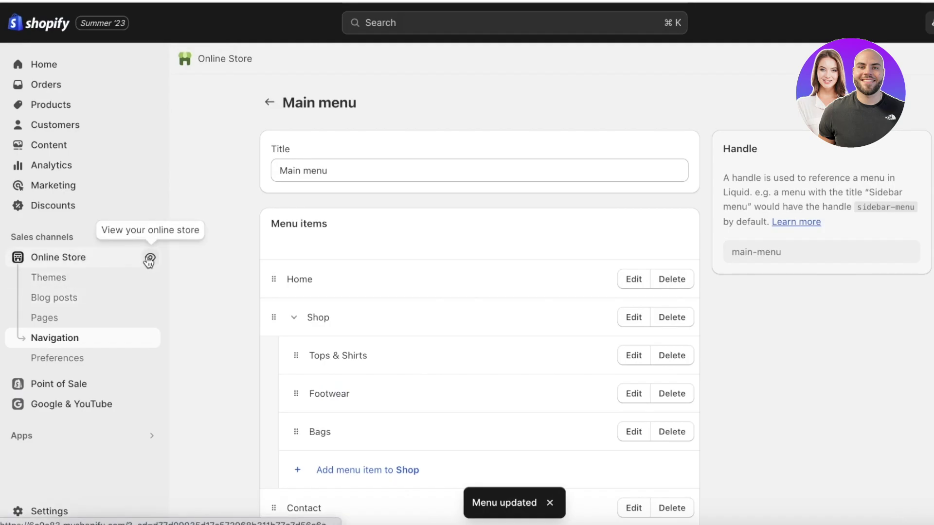
Step: View the online store and check the Tops & Shirts collection page through the Shop drop-down
click(152, 257)
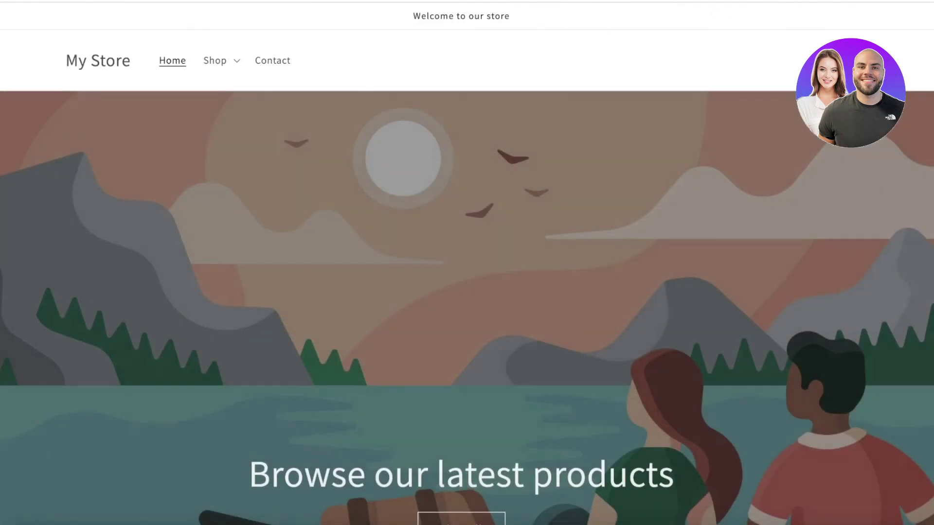
click(238, 63)
click(238, 114)
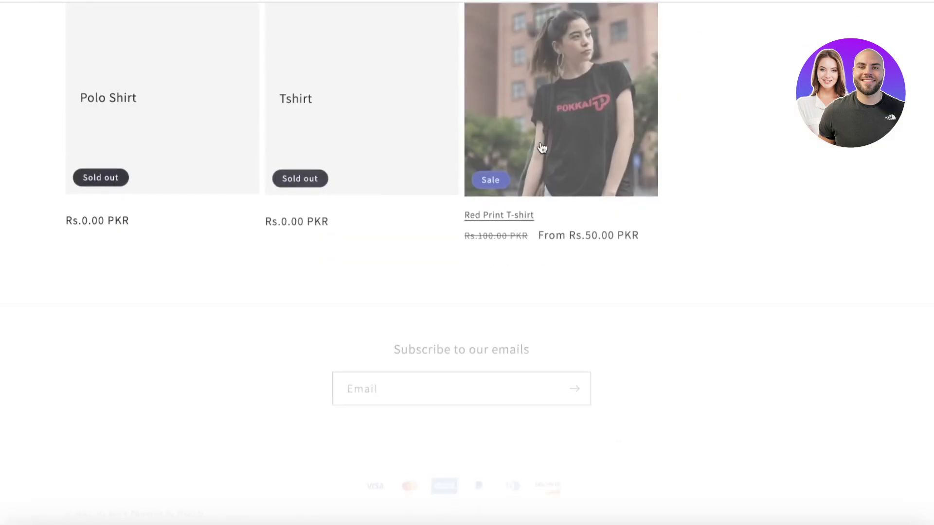
scroll(466, 244, up, 1)
scroll(686, 125, up, 3)
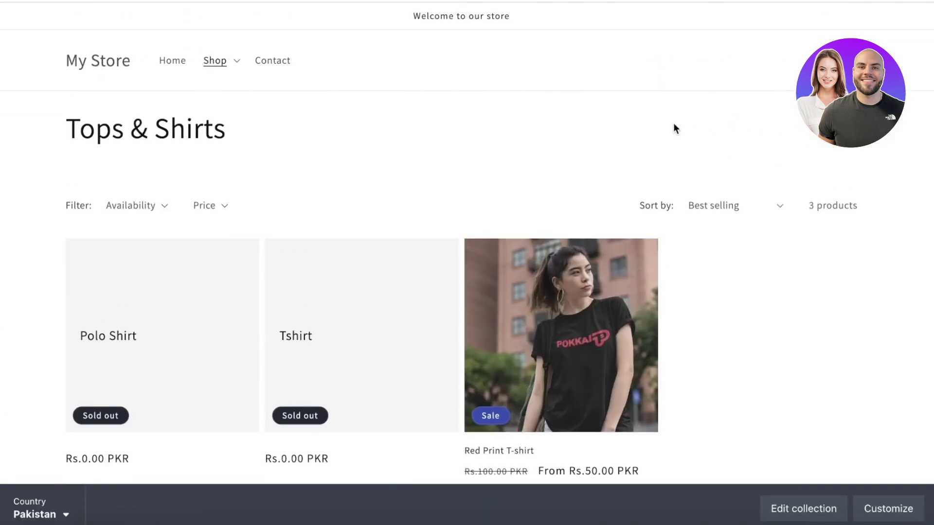
Step: Check the Footwear and Bags collection pages from the Shop drop-down and close the store preview
click(223, 68)
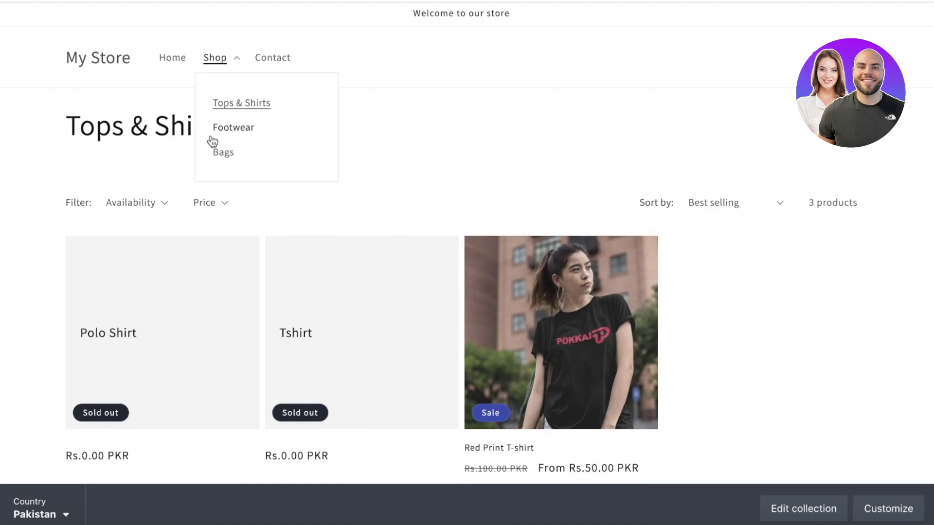
click(223, 129)
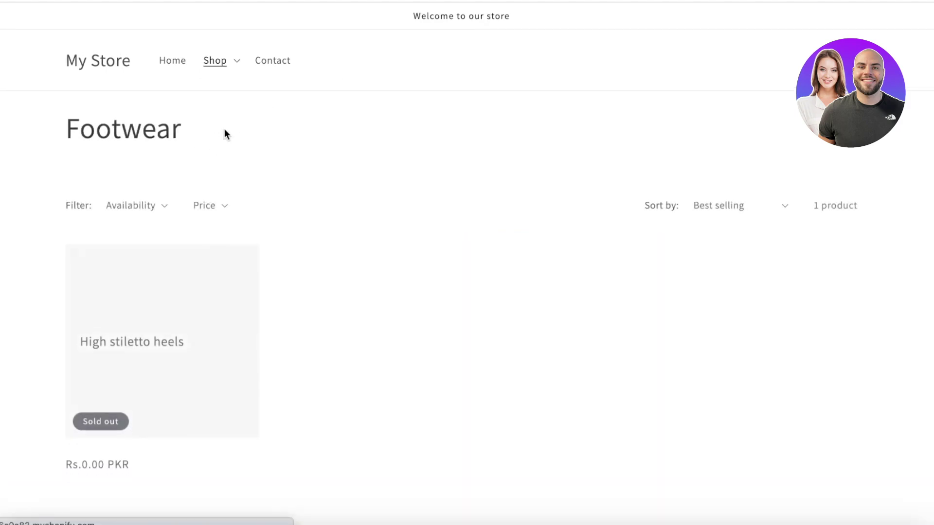
click(231, 58)
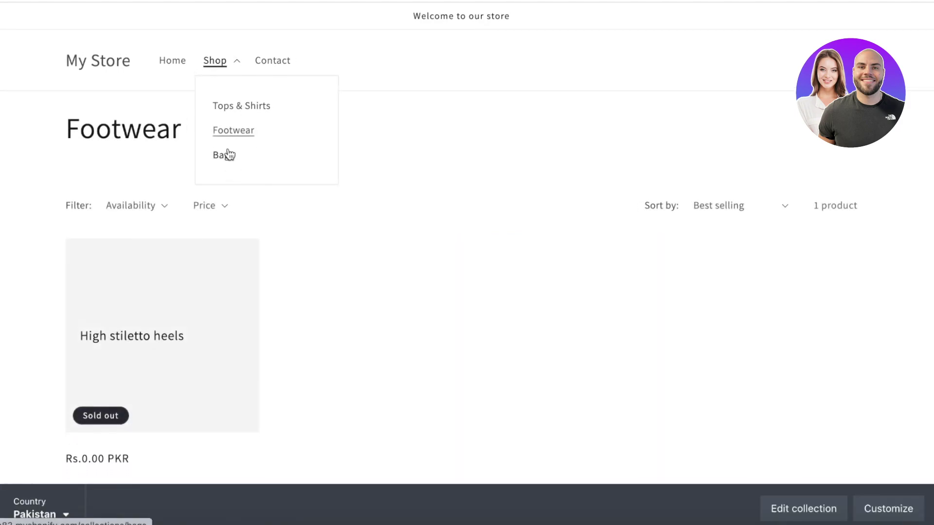
click(228, 153)
click(219, 63)
click(220, 63)
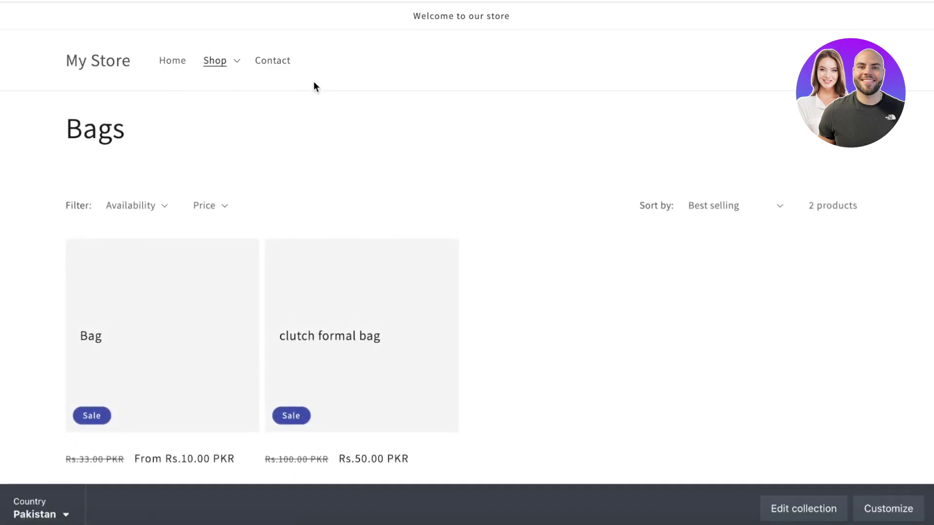
scroll(339, 220, down, 3)
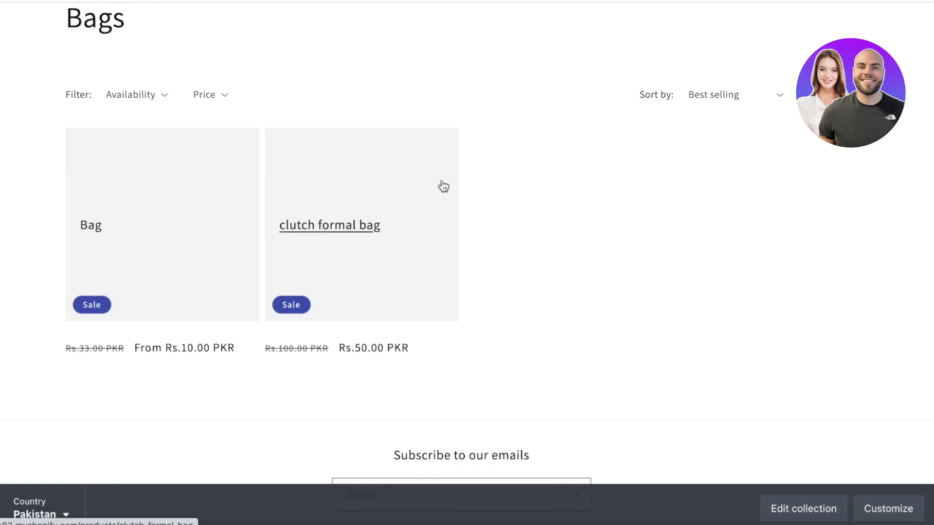
key(ctrl+w)
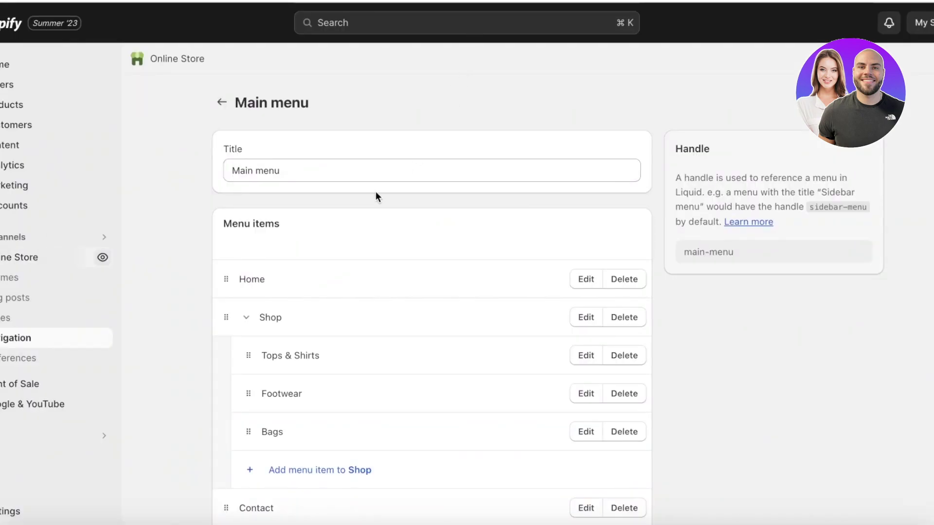
Step: Add an "All Products" menu item under Shop in the Main menu, linked to All products
scroll(438, 262, down, 2)
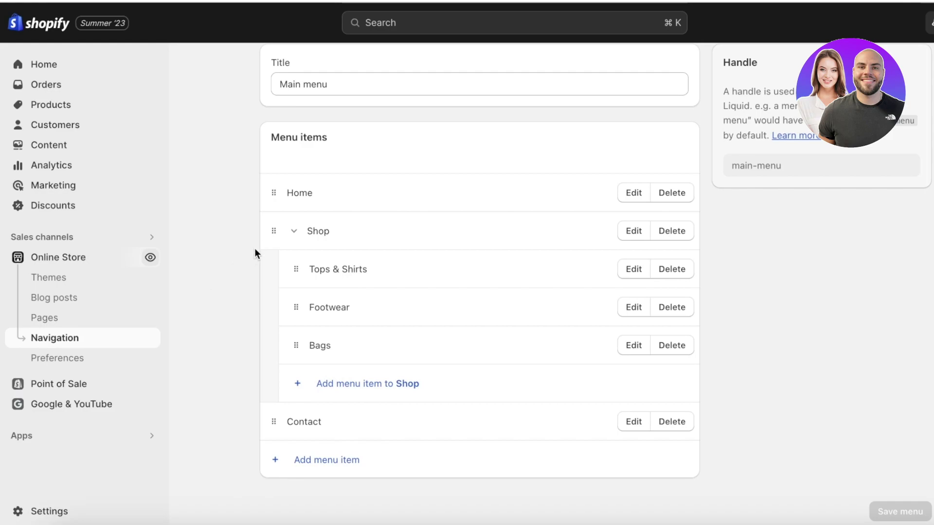
click(369, 384)
click(368, 386)
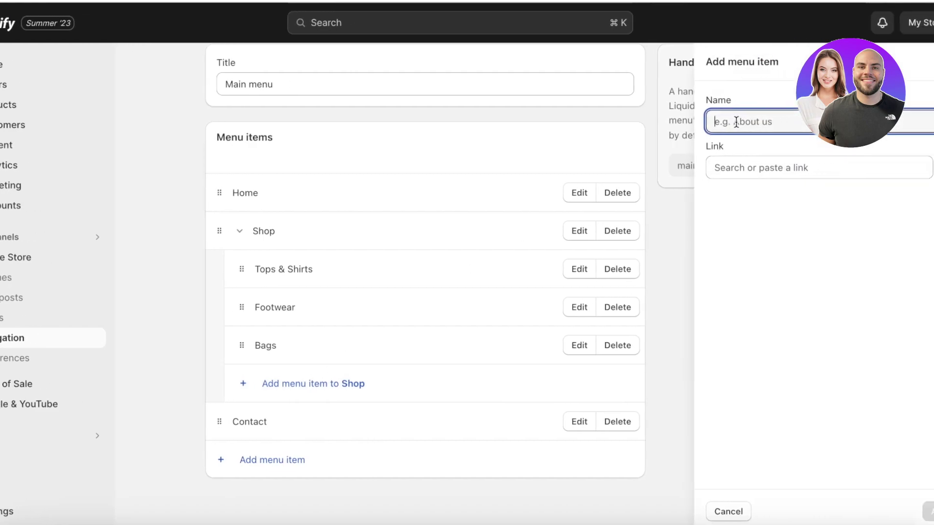
text(All Products)
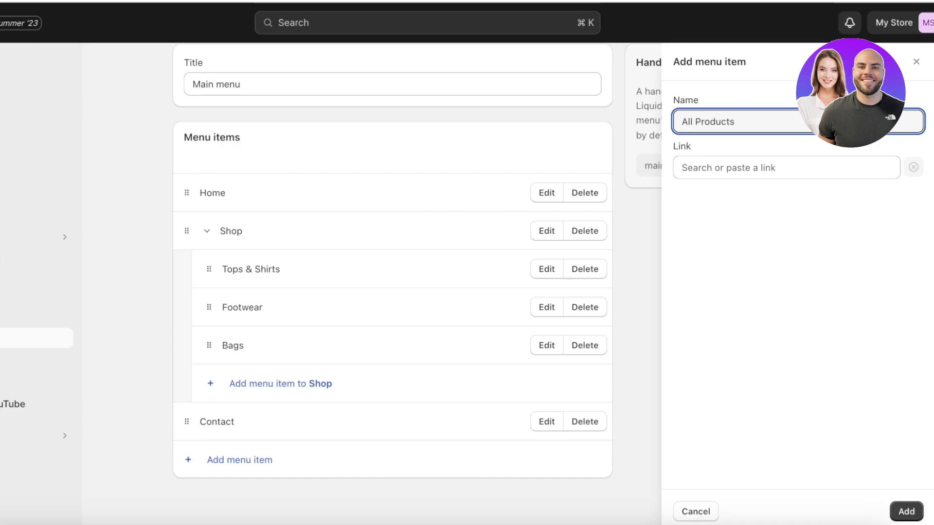
click(783, 160)
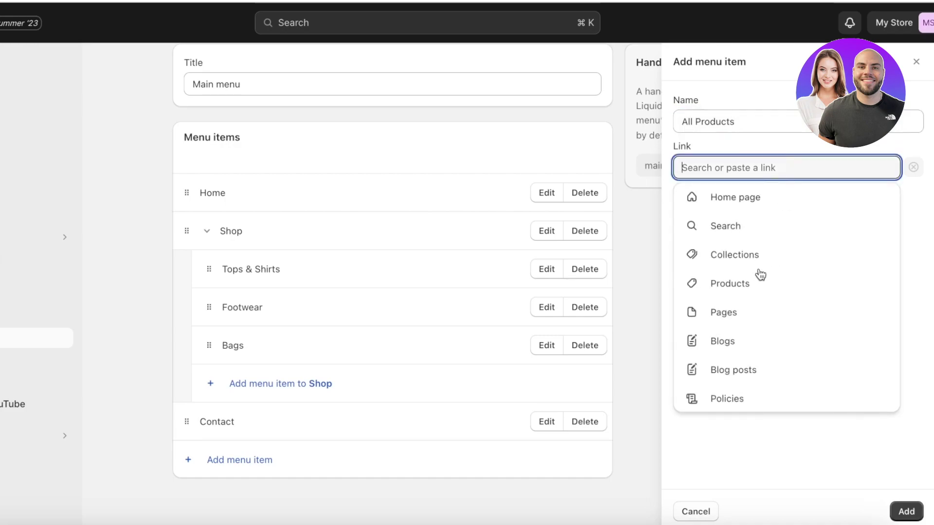
click(749, 290)
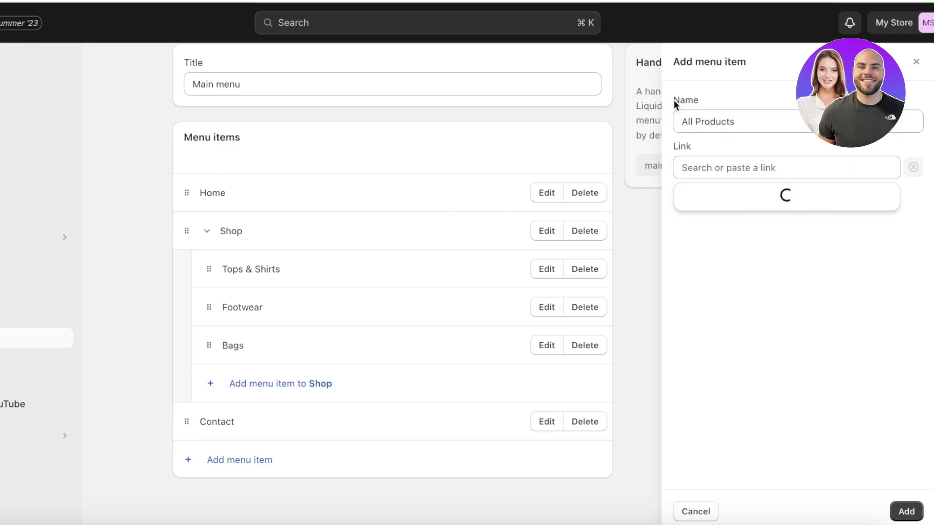
click(712, 227)
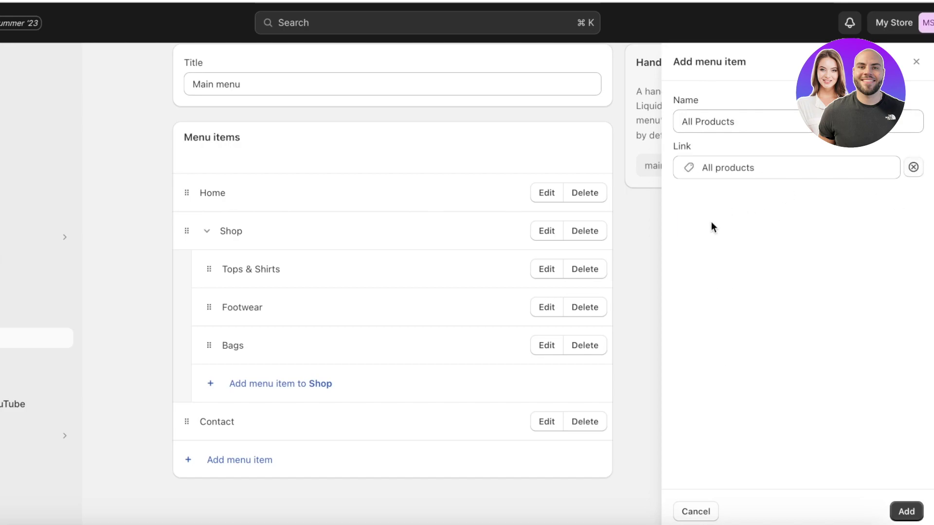
click(899, 512)
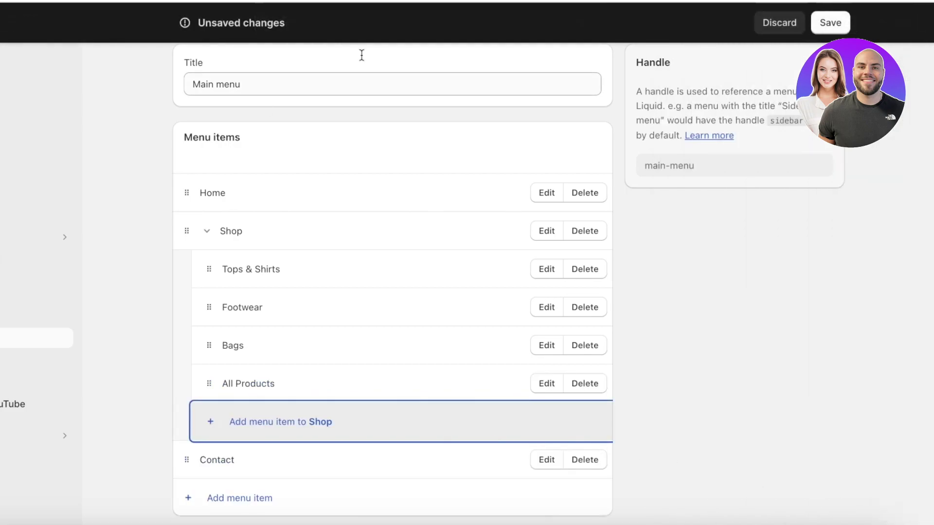
drag(208, 377, 194, 392)
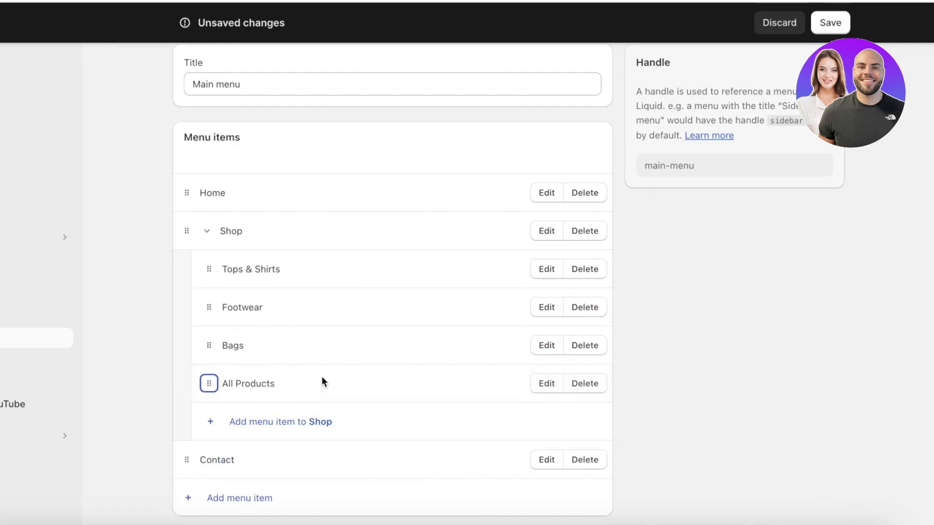
click(273, 422)
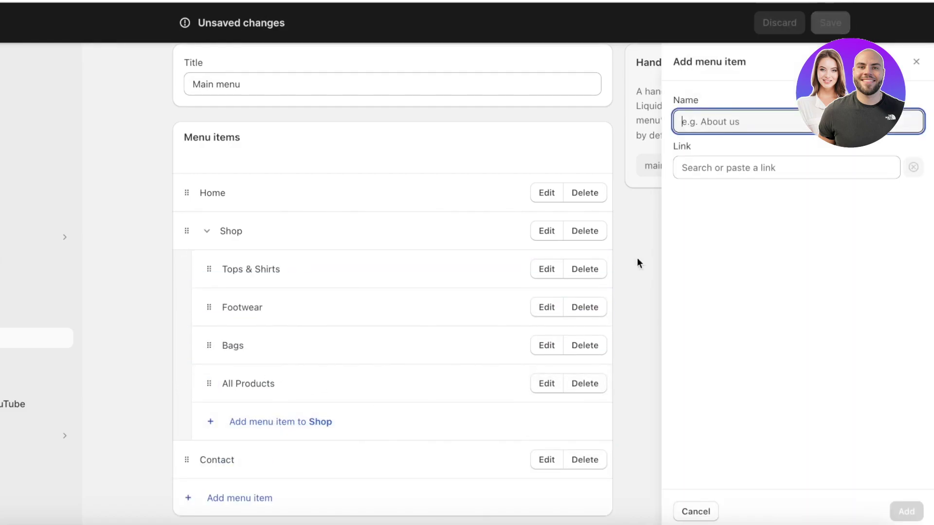
text(Best Sellers)
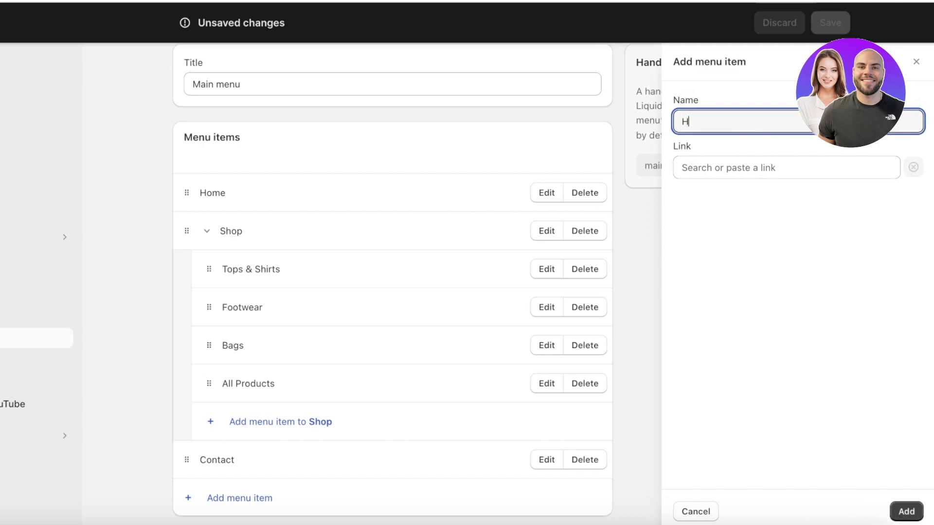
click(749, 170)
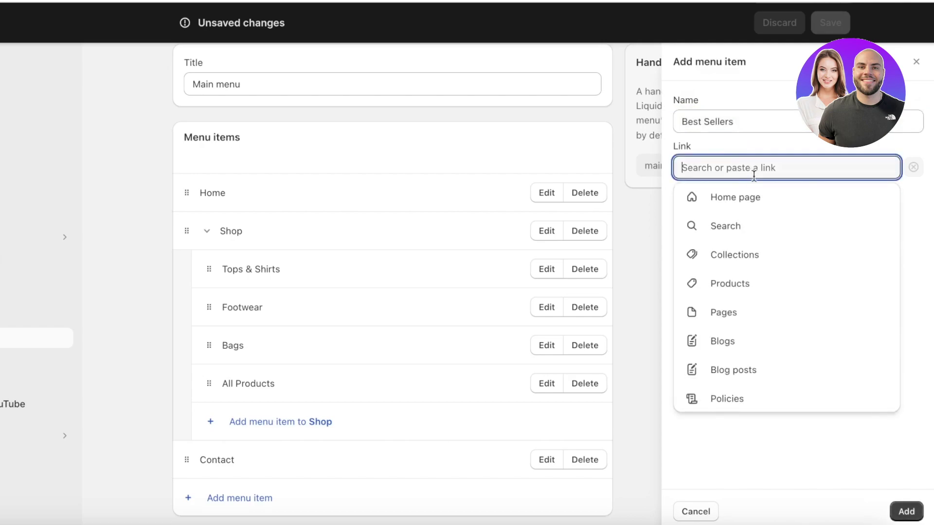
click(732, 285)
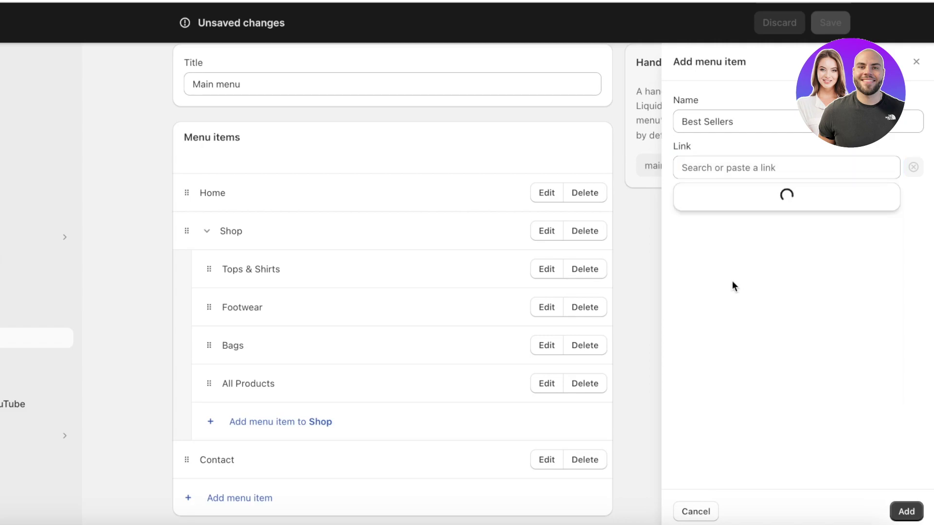
click(725, 291)
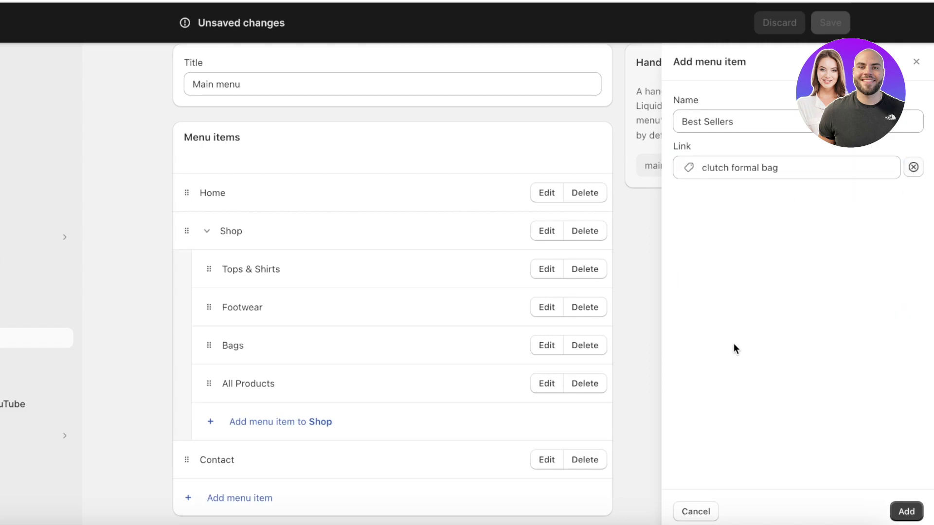
click(723, 175)
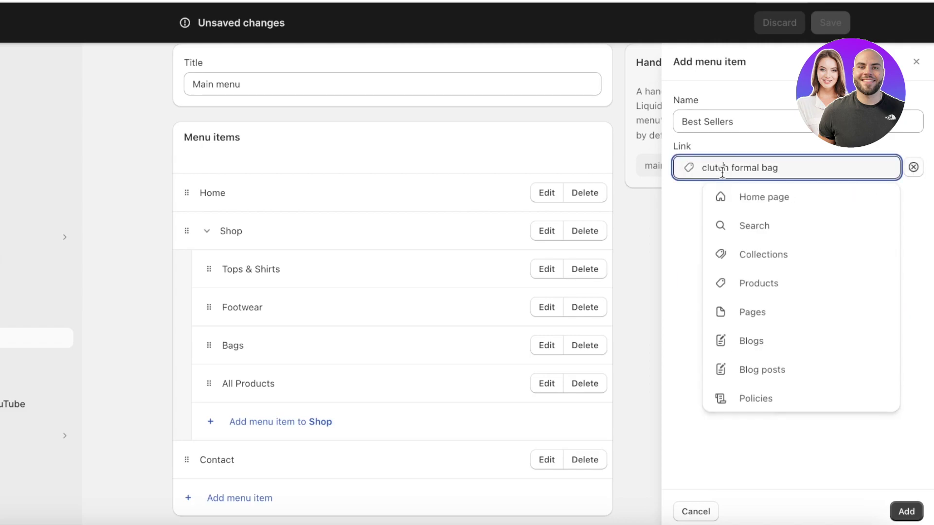
click(912, 167)
click(833, 162)
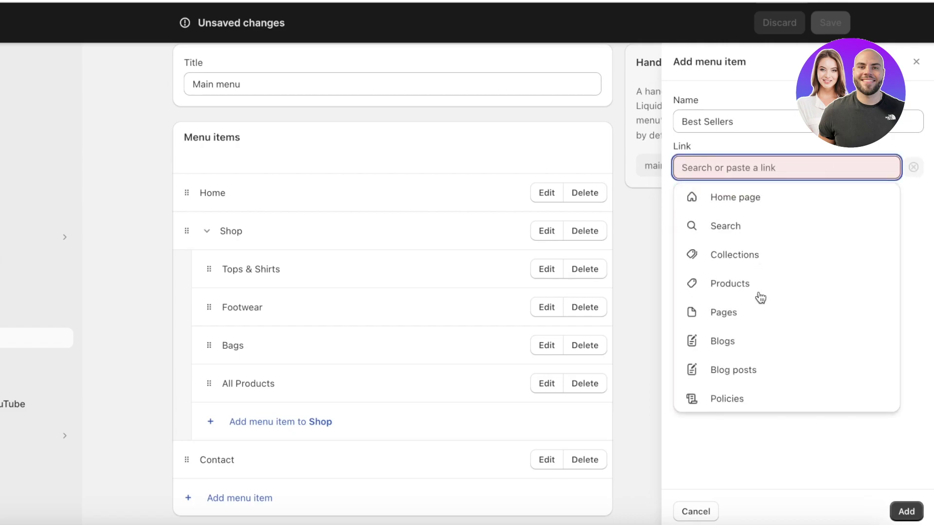
click(742, 260)
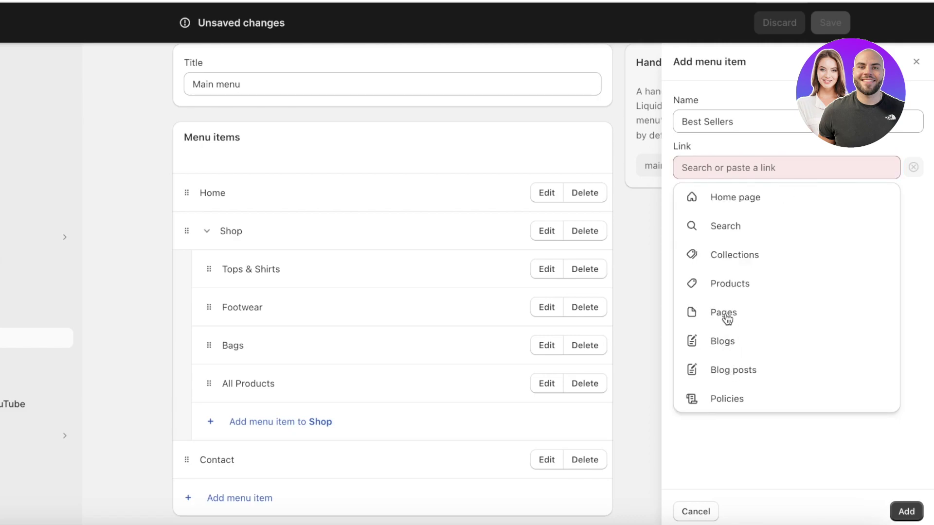
click(719, 281)
click(905, 254)
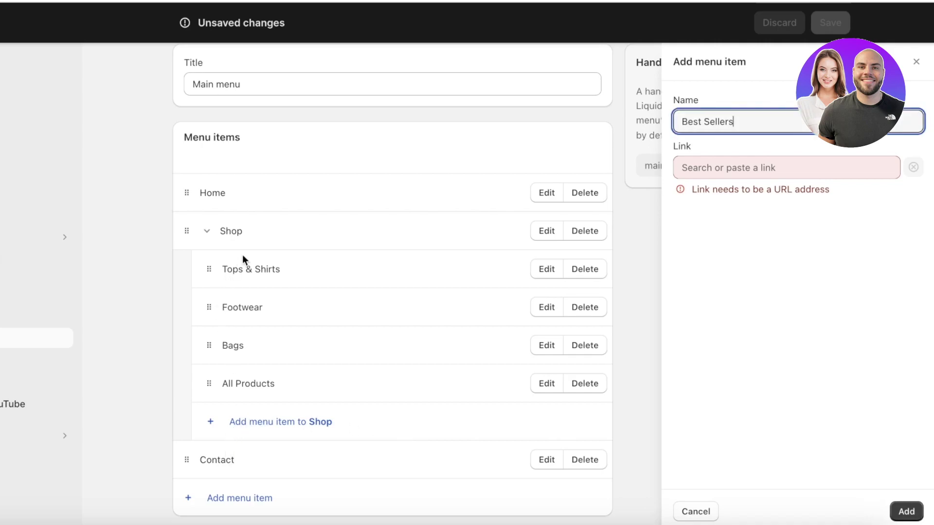
click(915, 61)
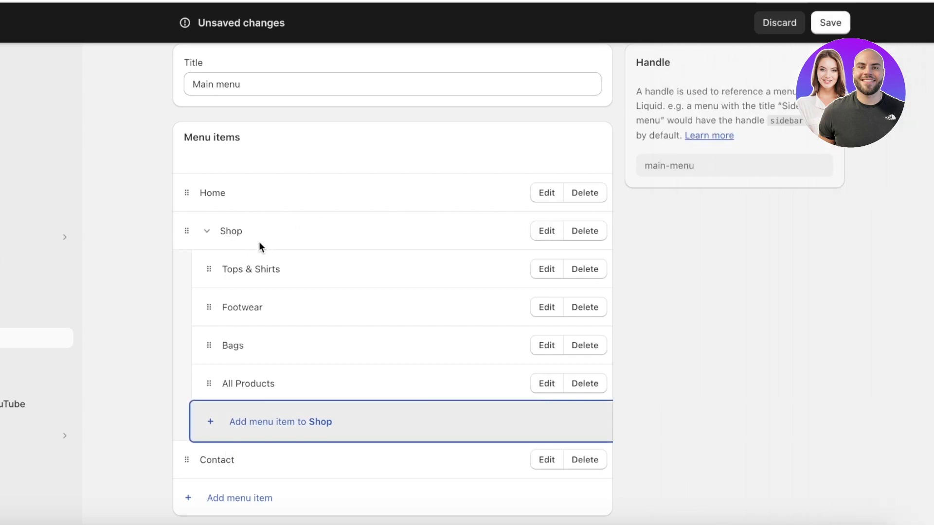
Step: Abandon the empty new menu item and save the updated Main menu
click(240, 494)
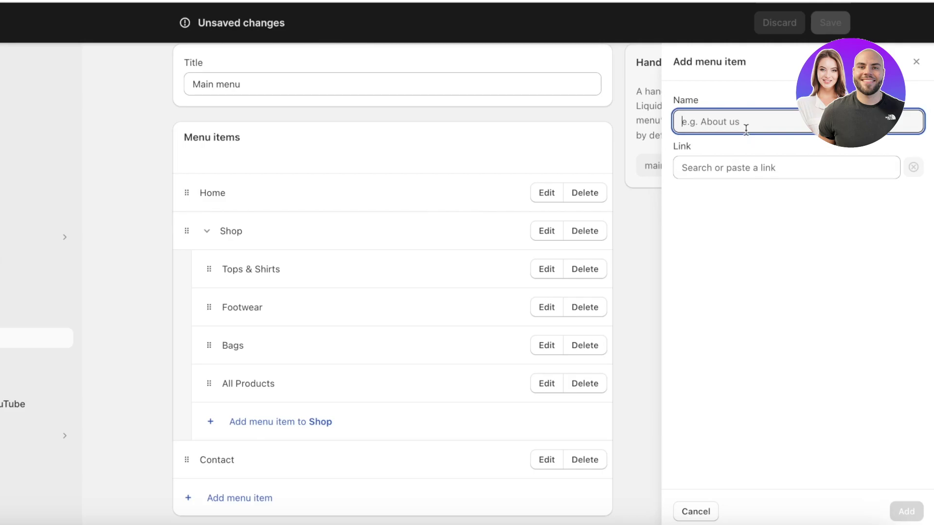
click(32, 333)
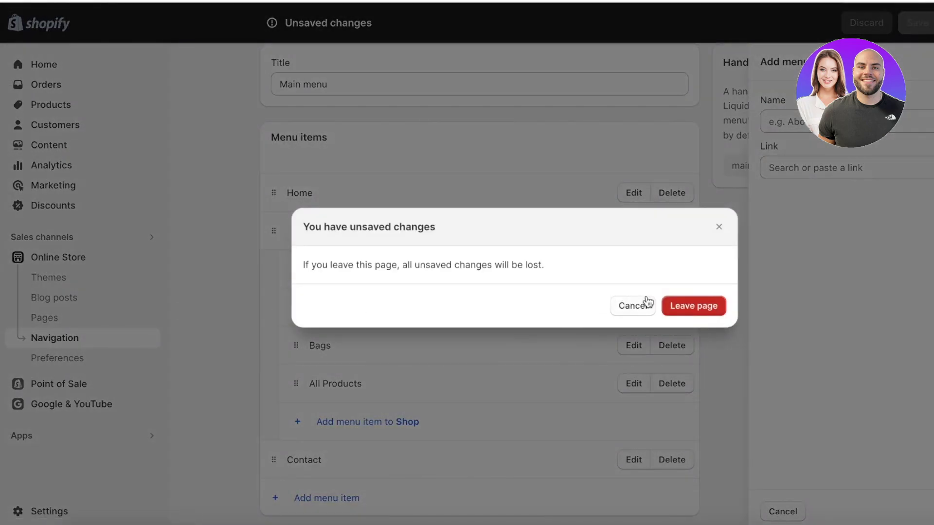
click(665, 306)
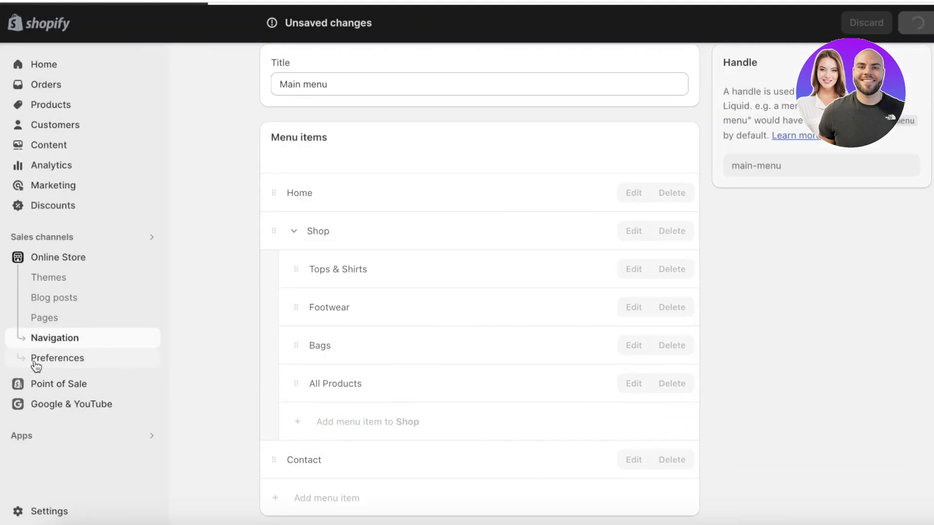
Step: Create and save an online store page titled "Best Sellers" with the Default page template, and view it in the store
click(45, 317)
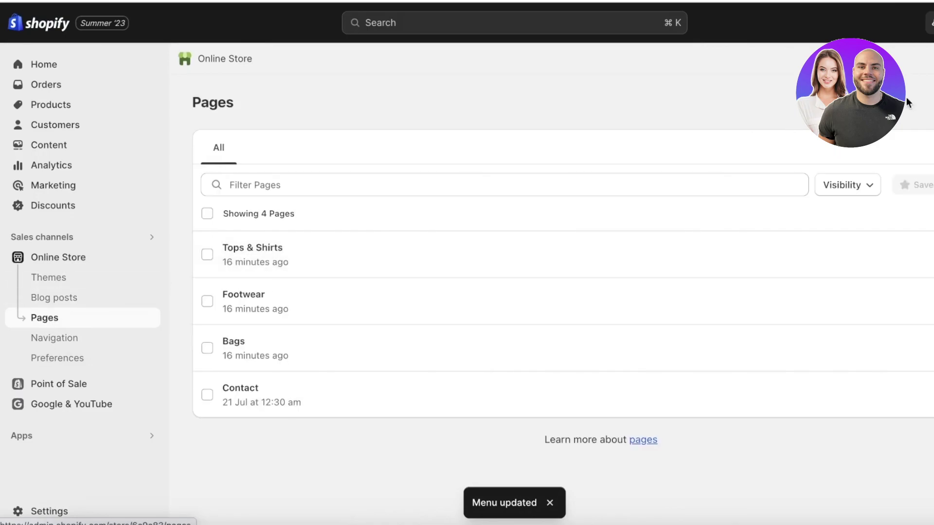
click(902, 100)
click(320, 174)
text(Best Sellers)
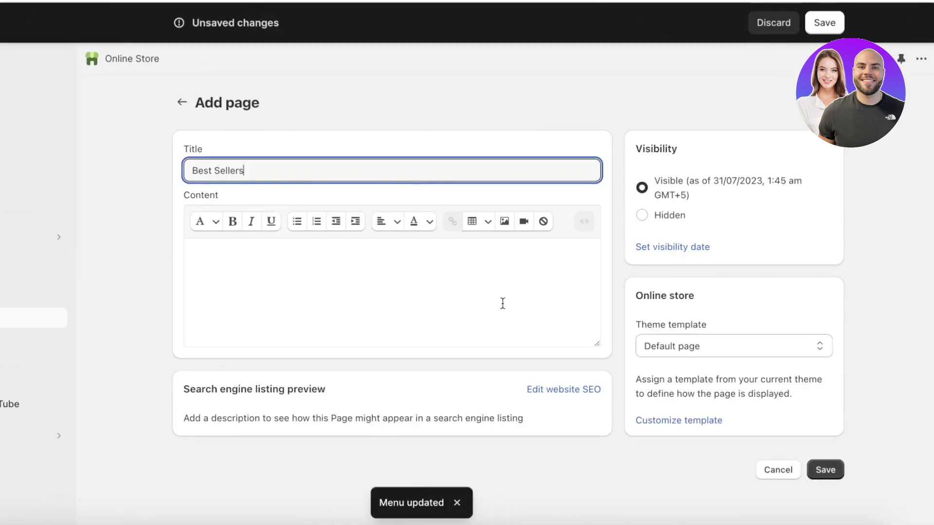
click(817, 25)
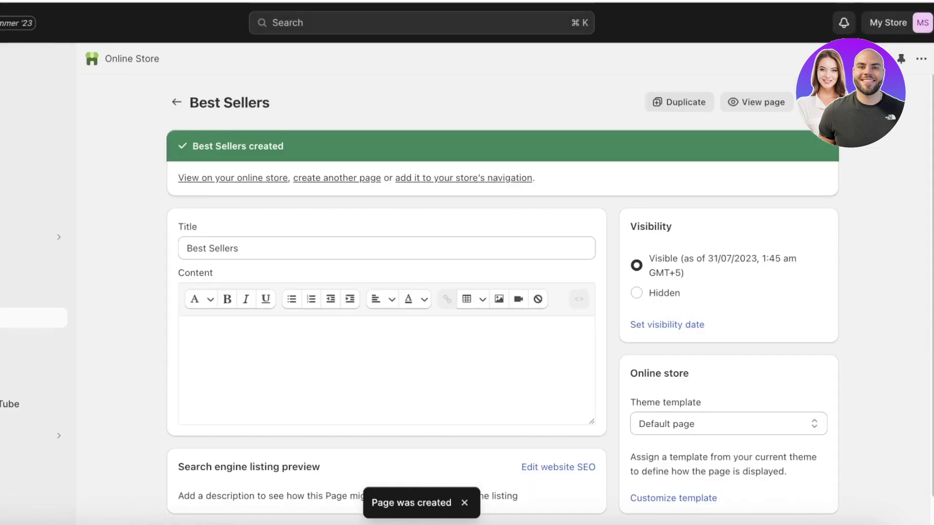
click(34, 317)
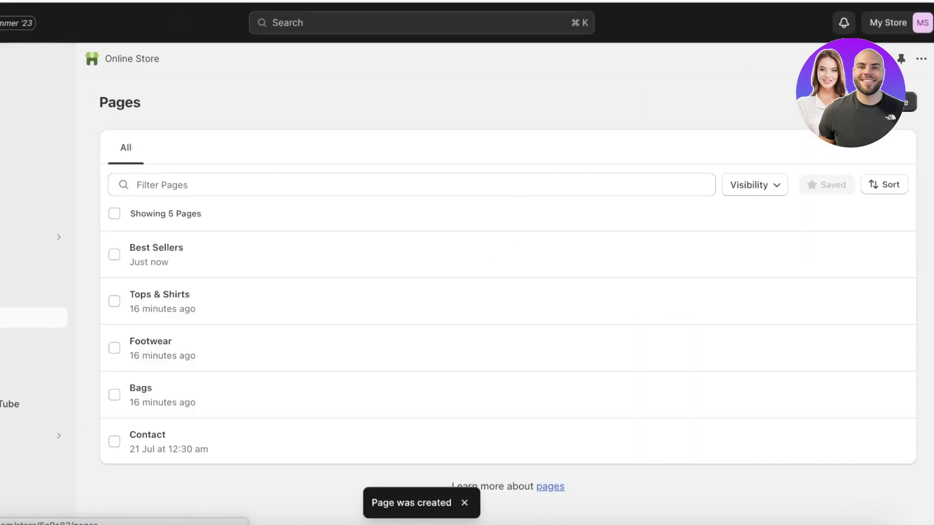
click(876, 255)
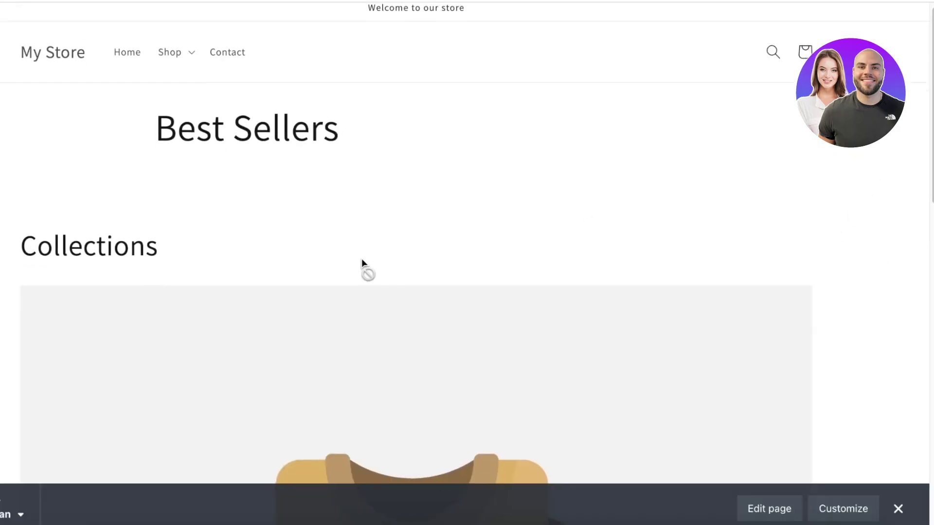
Step: Open the Best Sellers page in the theme editor and remove the Collection list section from its Default page template
scroll(653, 225, down, 10)
scroll(637, 223, up, 10)
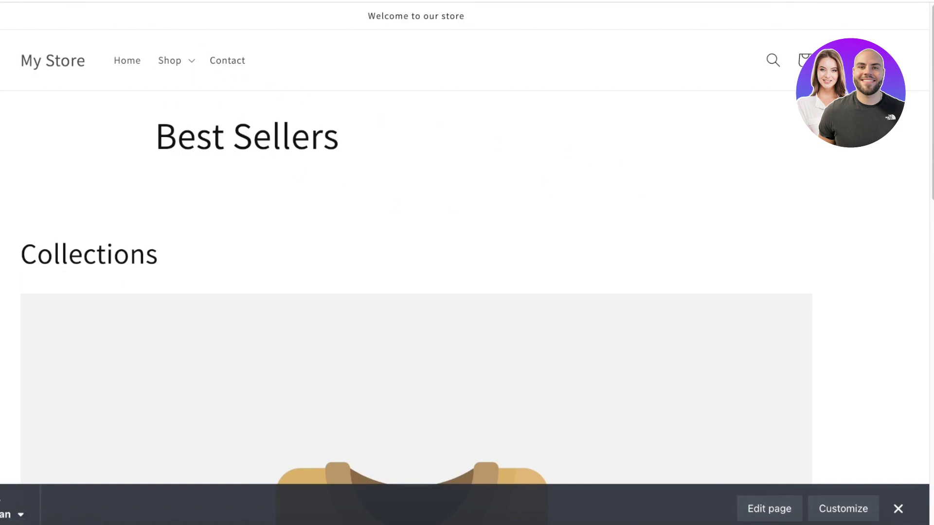
click(820, 516)
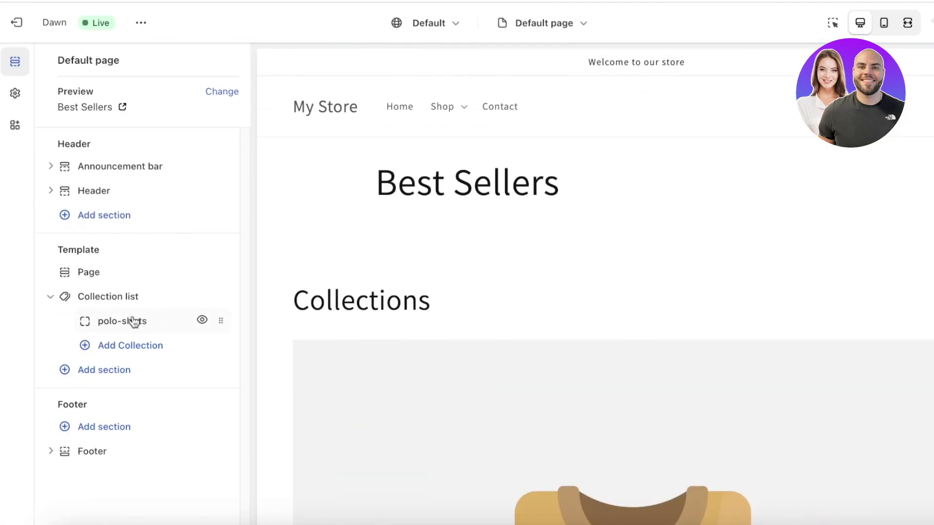
click(134, 321)
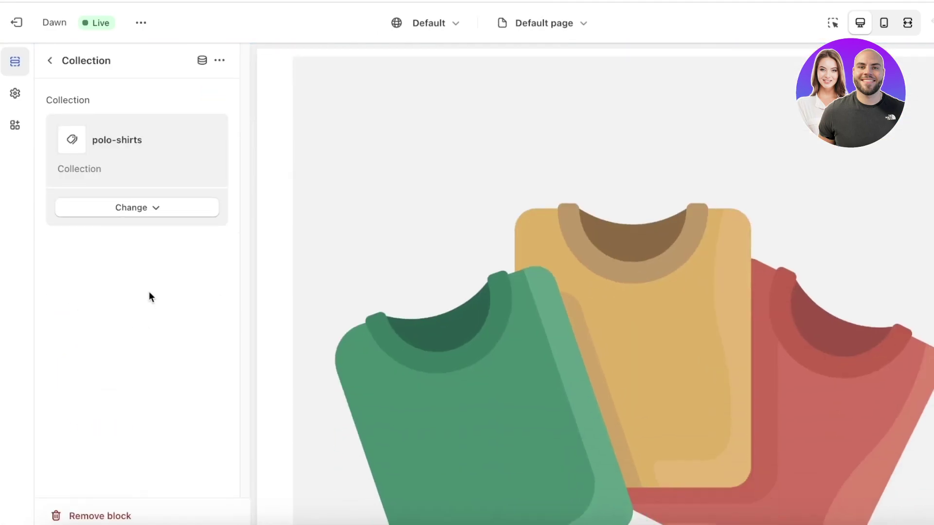
click(52, 60)
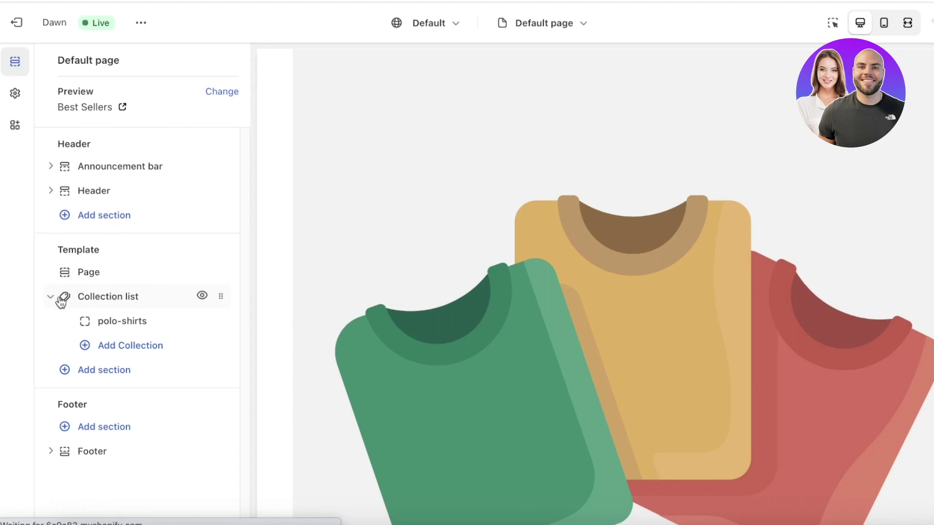
click(77, 303)
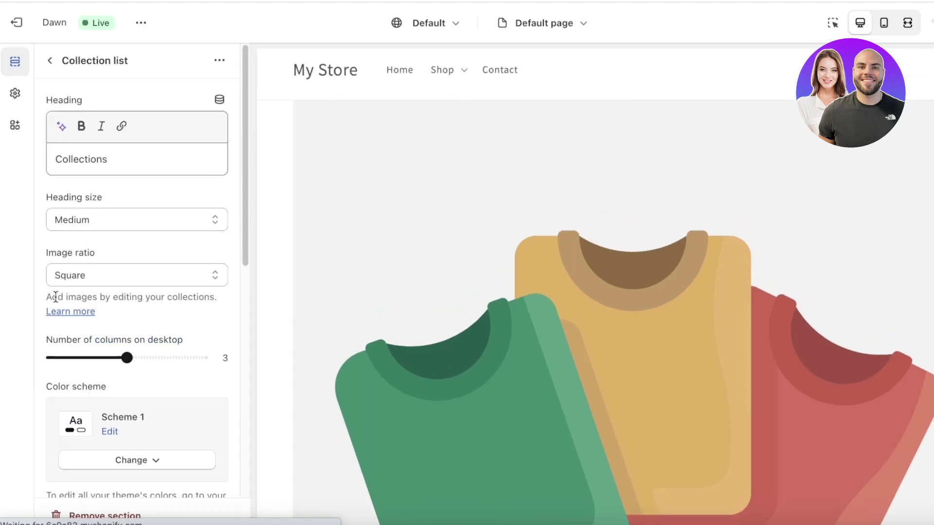
scroll(146, 486, down, 10)
click(128, 514)
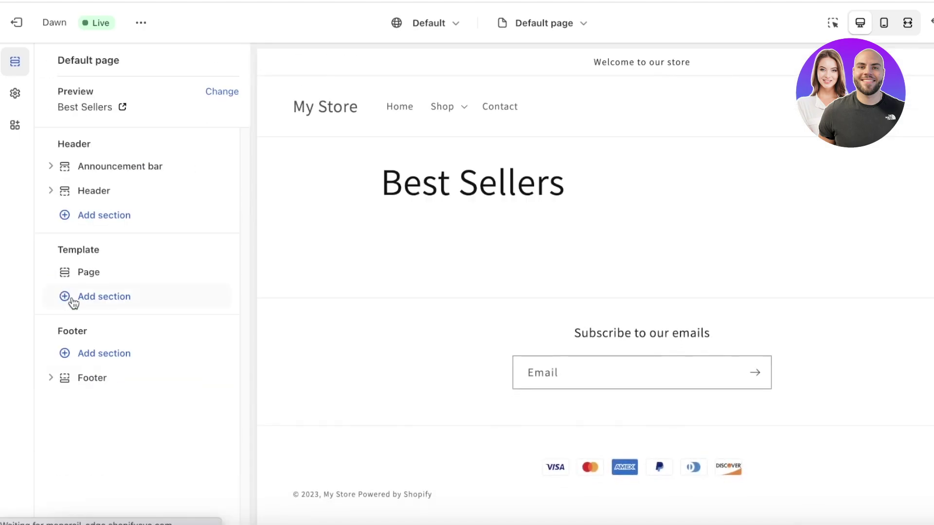
Step: Add a Featured product section to the Default page template and choose Bag as its product
click(96, 297)
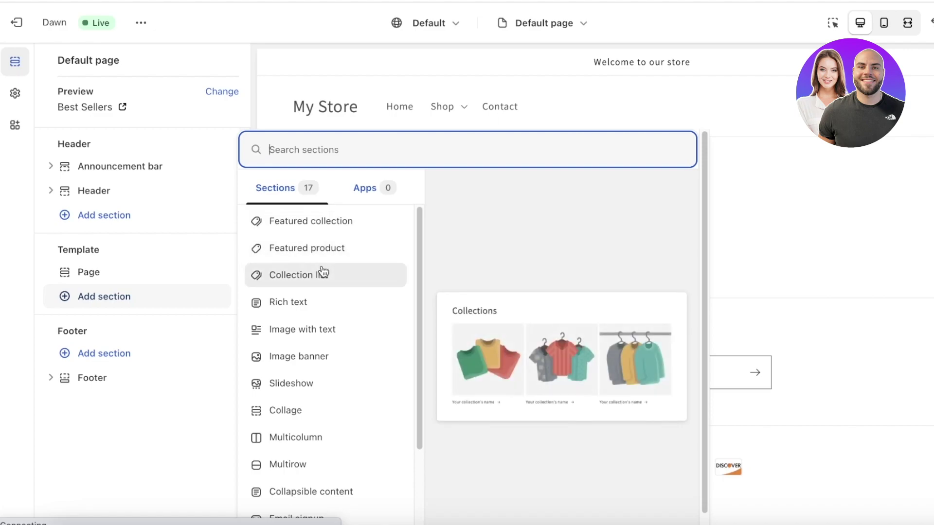
scroll(312, 386, down, 5)
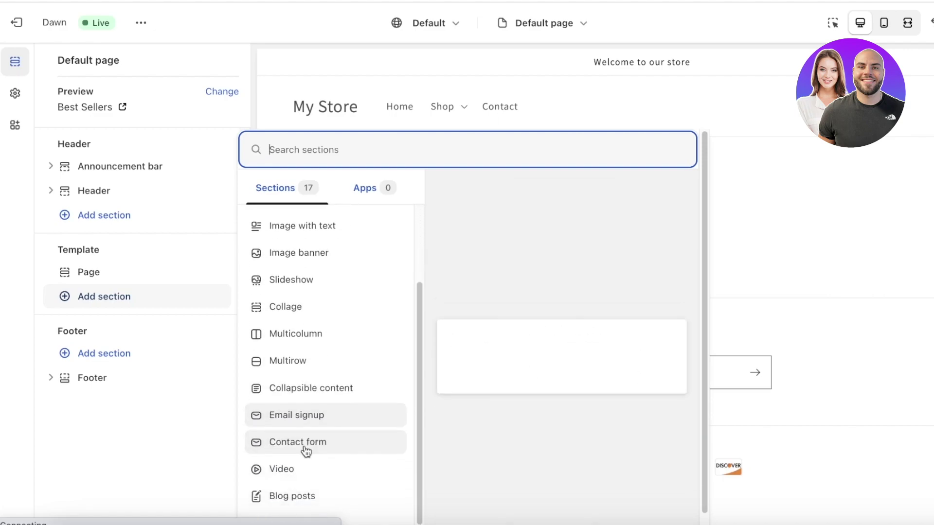
scroll(306, 321, up, 3)
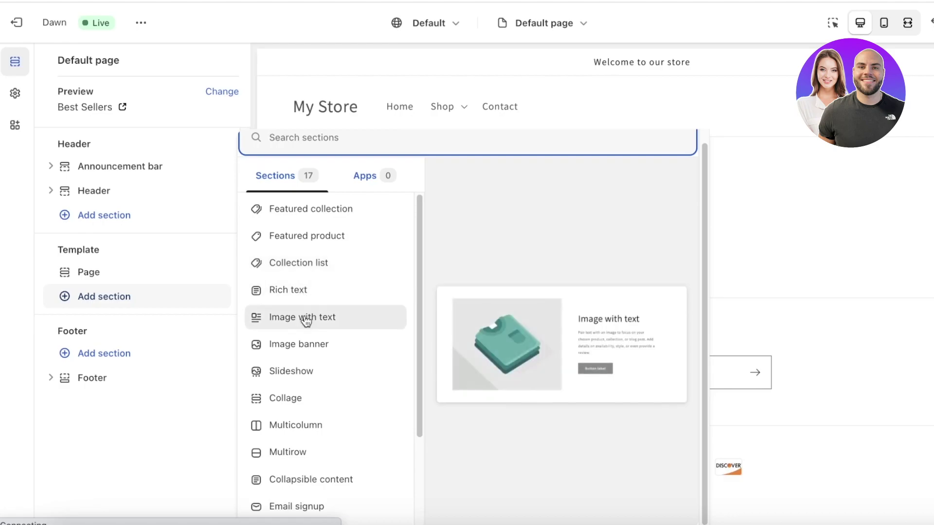
click(300, 237)
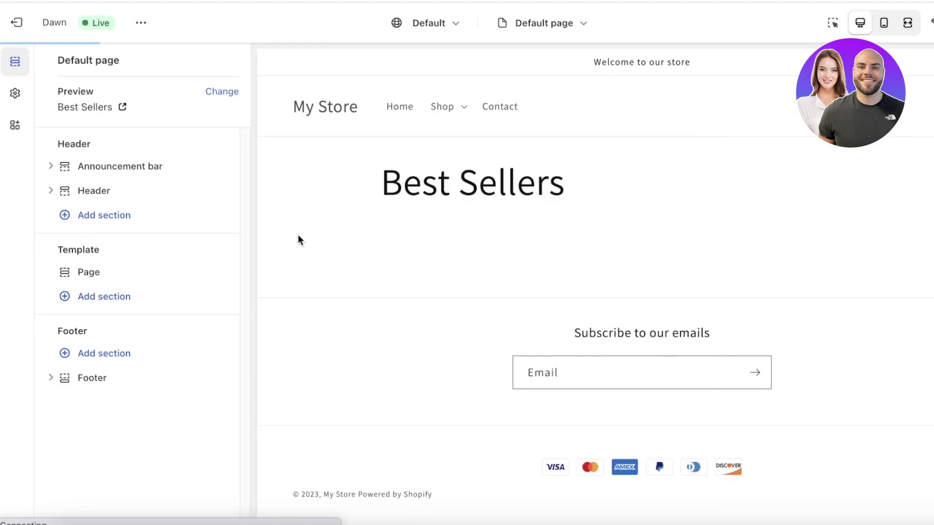
scroll(505, 482, down, 5)
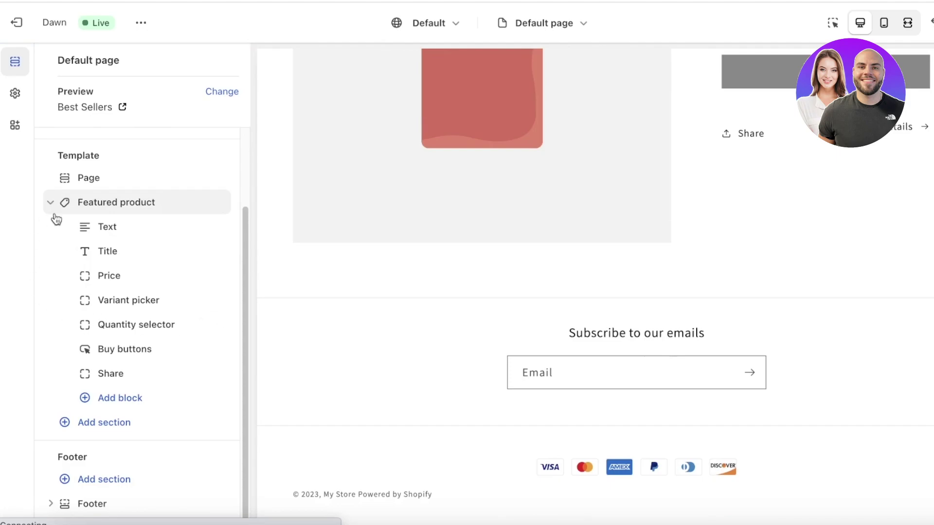
click(110, 202)
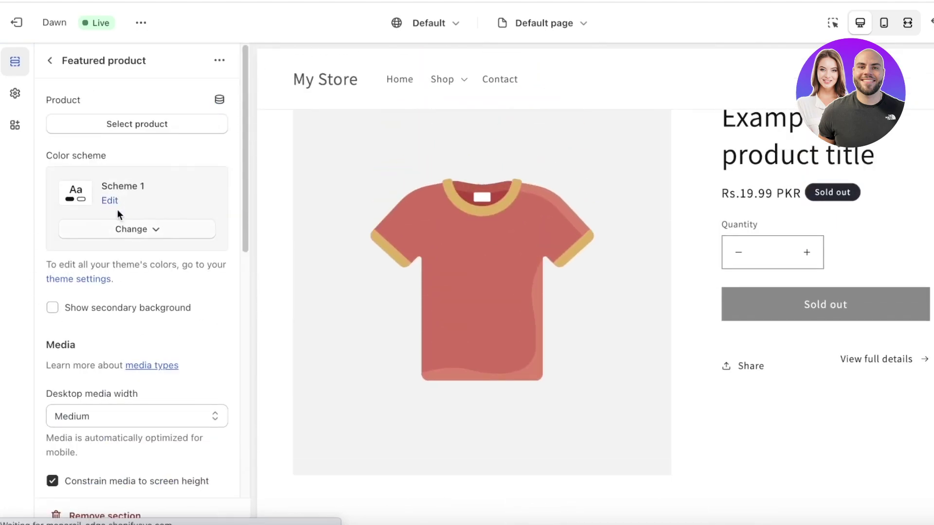
click(100, 127)
click(97, 176)
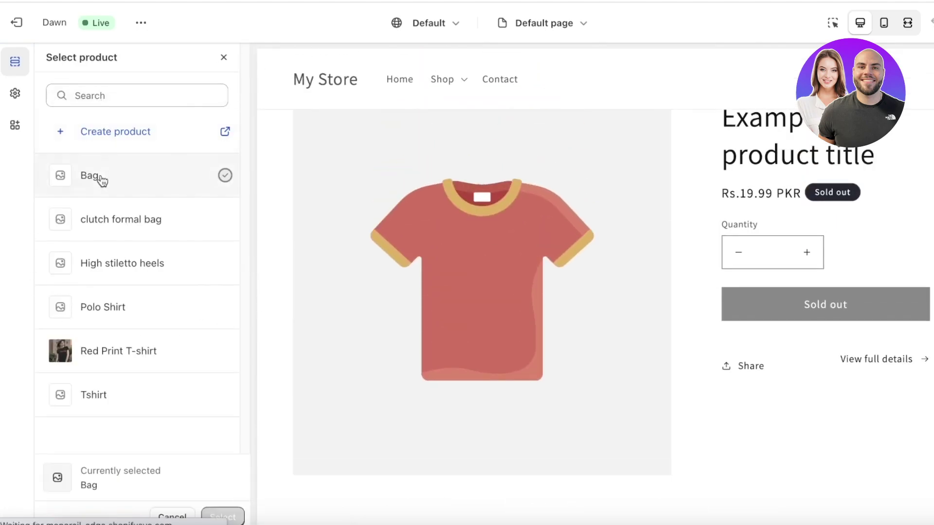
click(222, 517)
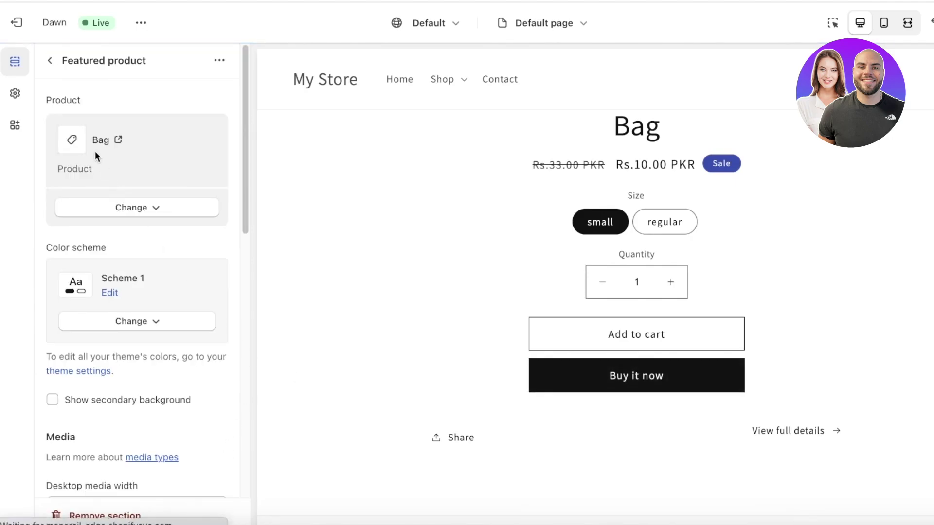
Step: Add a second Featured product section below the Bag section and save the template
click(49, 61)
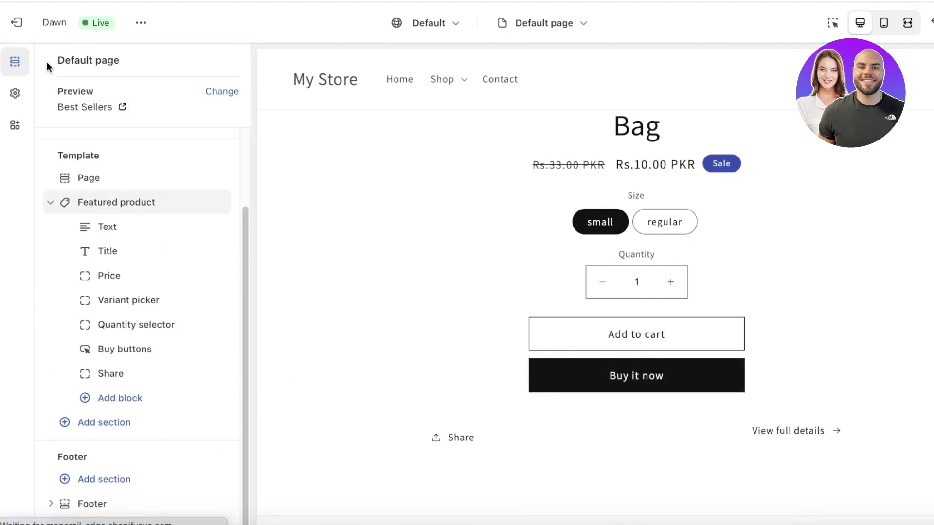
click(131, 421)
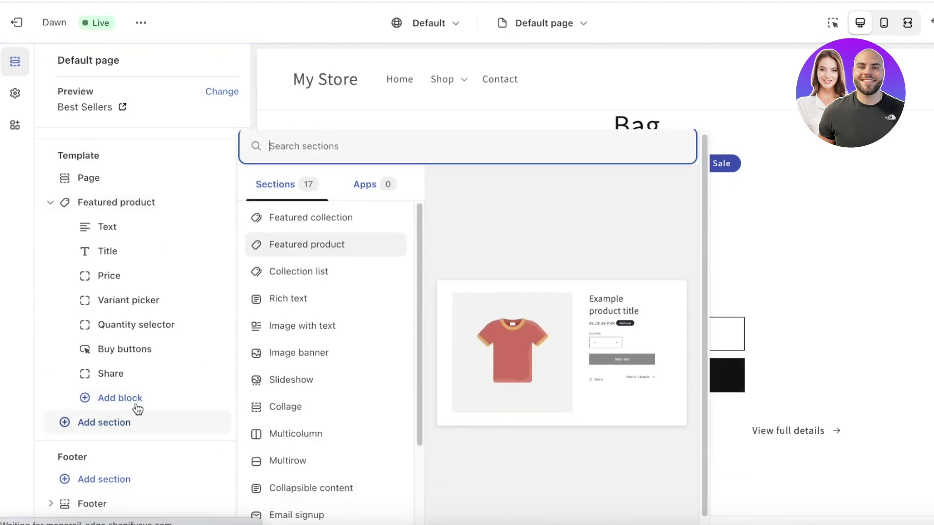
click(317, 253)
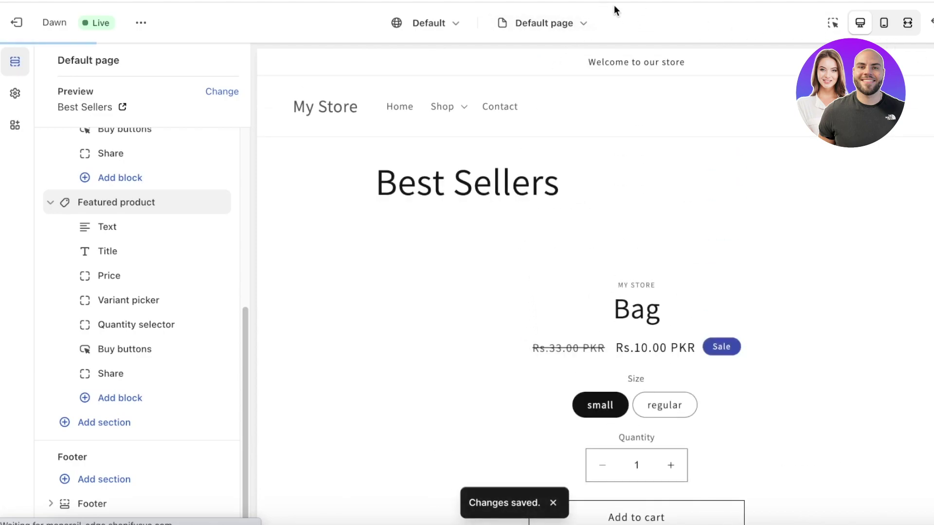
click(563, 25)
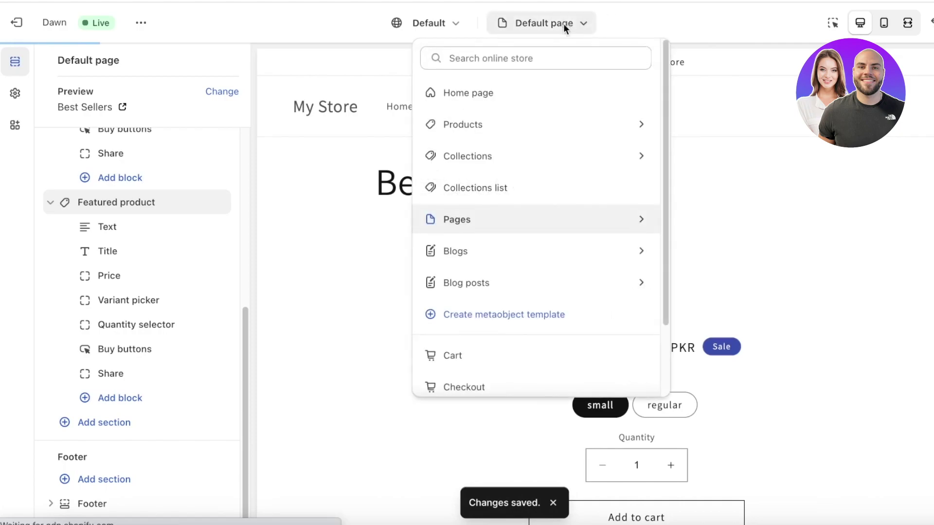
click(511, 220)
click(426, 57)
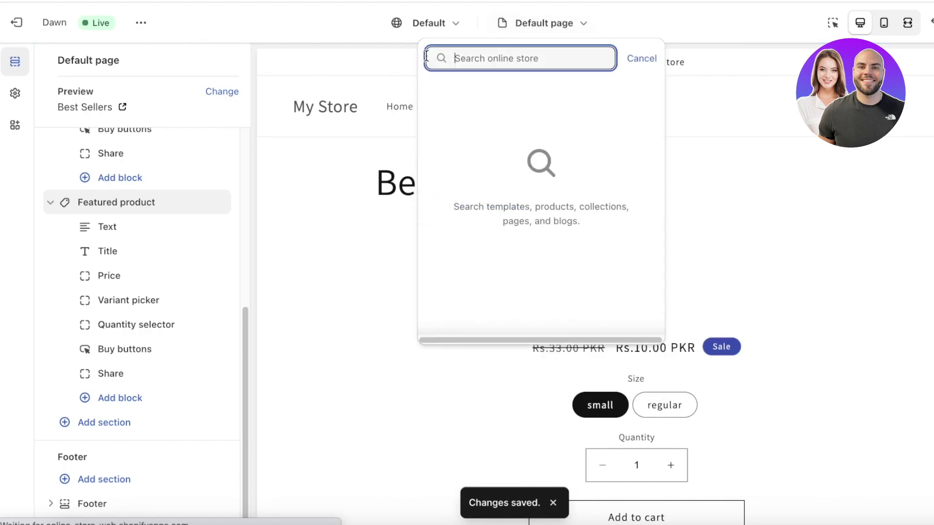
click(504, 38)
click(455, 24)
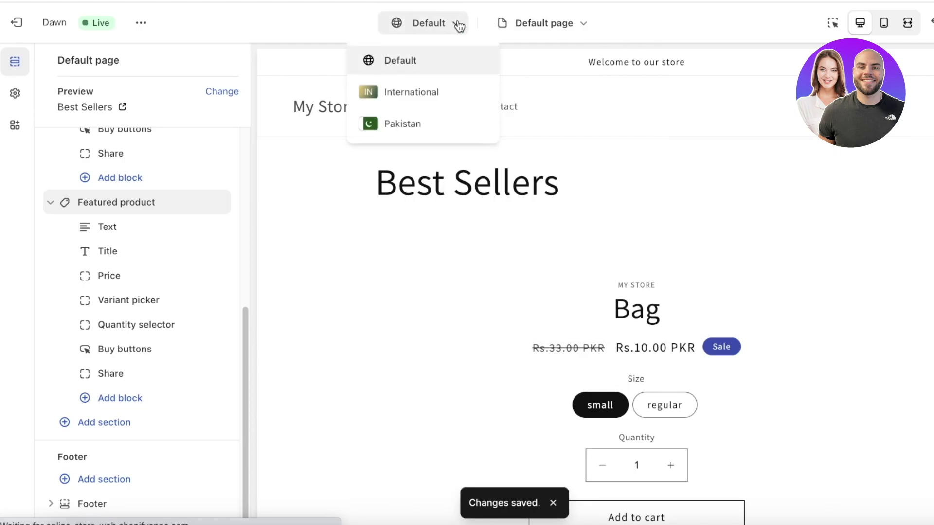
click(546, 25)
click(656, 233)
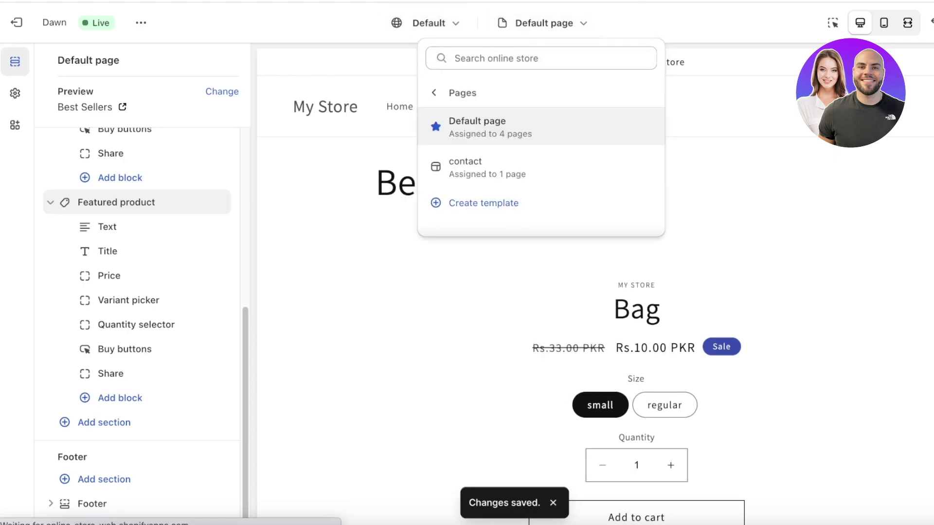
Step: Switch the theme editor preview to the store's home page and exit the editor to the Themes overview
click(327, 108)
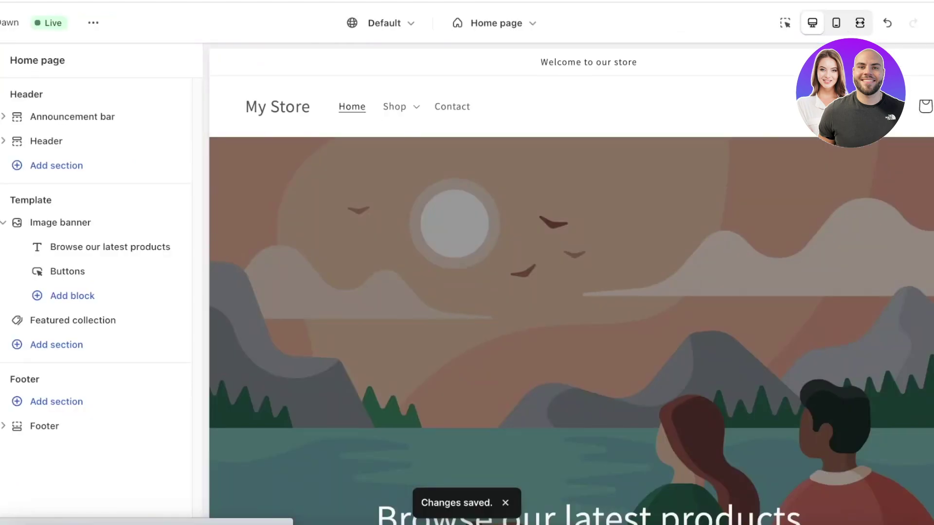
click(10, 23)
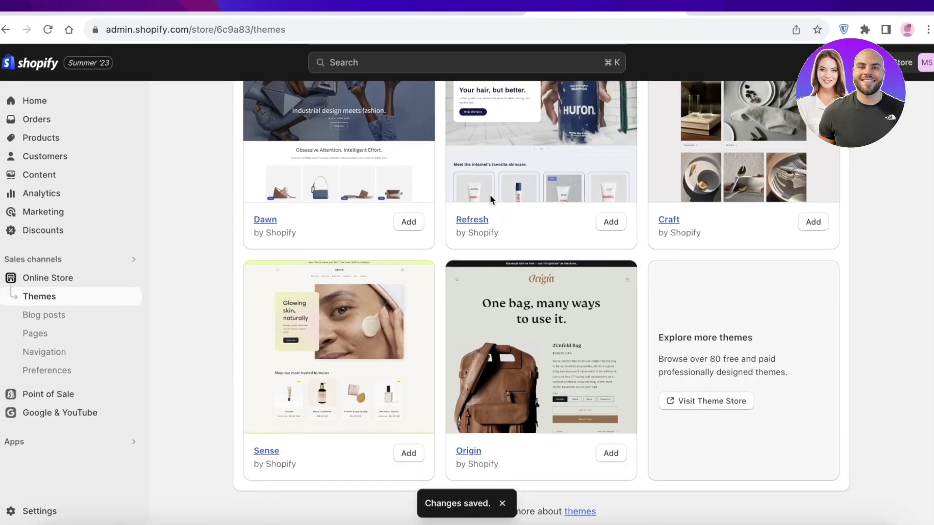
scroll(490, 163, up, 10)
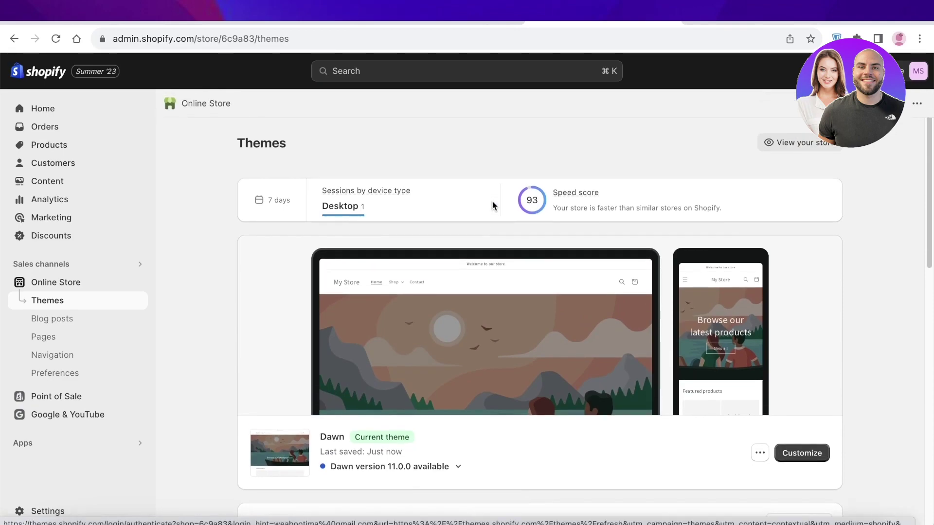